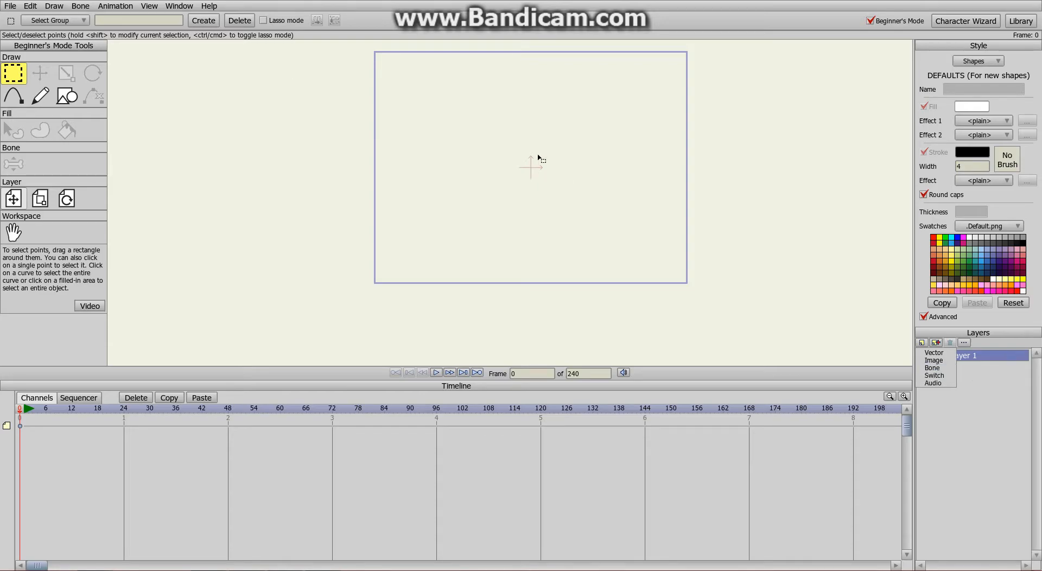
- Turn off Beginner's Mode to look over the full tool set, and switch it back on
{"action": "left_click_drag", "start_coordinate": [519, 157], "coordinate": [543, 182]}
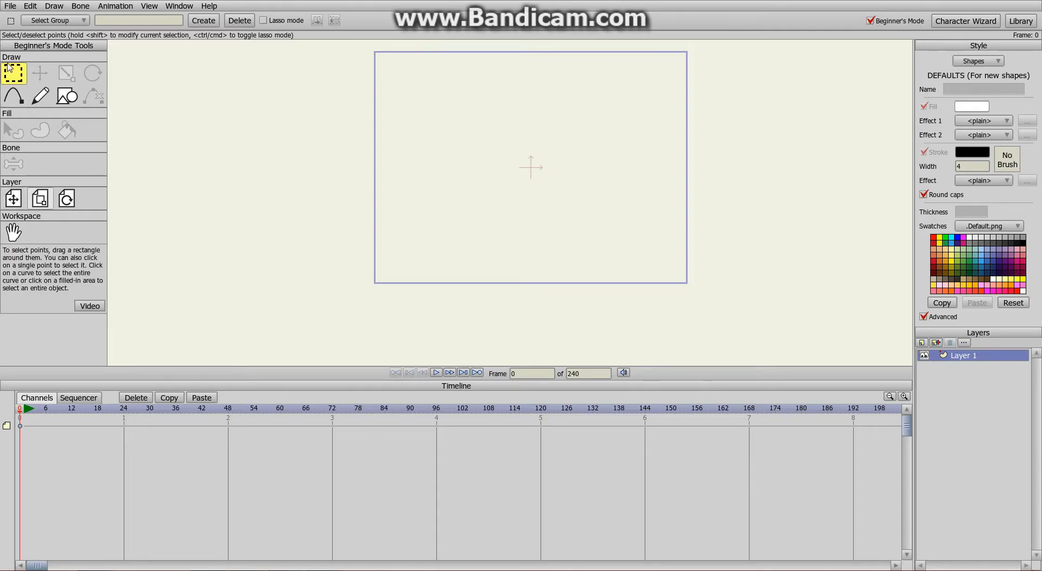
{"action": "left_click", "coordinate": [870, 21]}
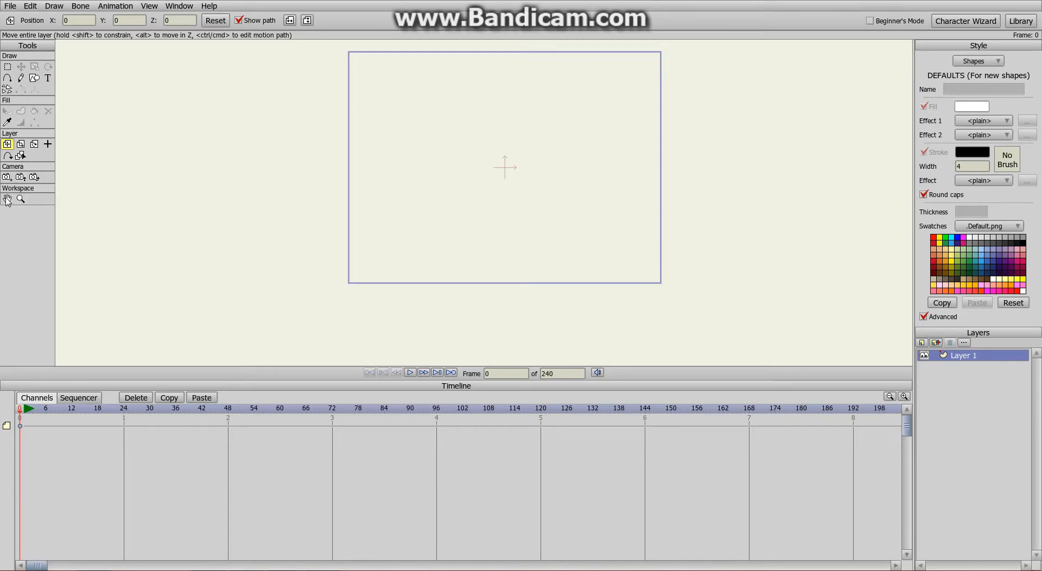
{"action": "left_click_drag", "start_coordinate": [631, 132], "coordinate": [568, 177]}
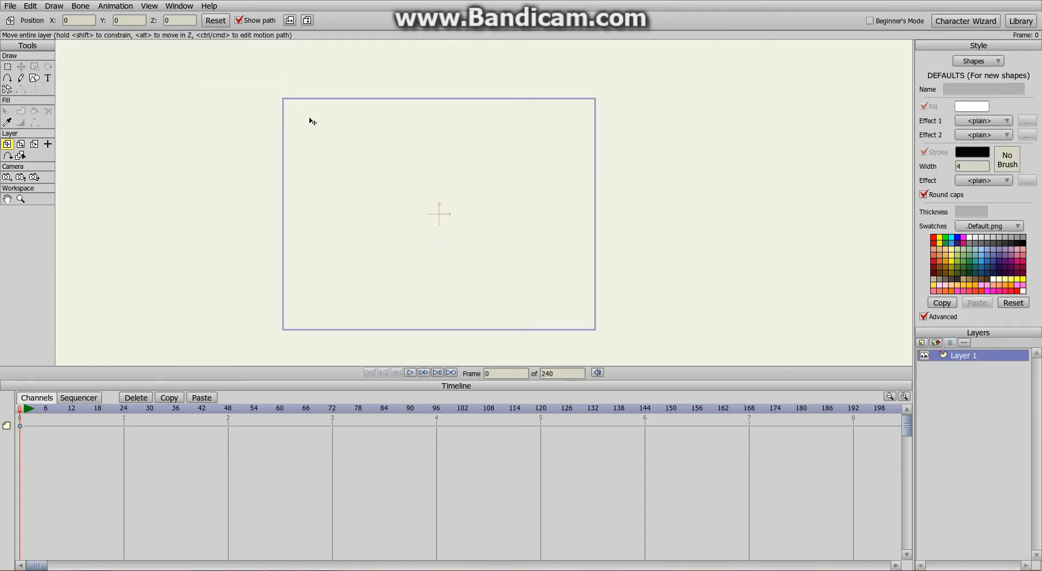
{"action": "scroll", "coordinate": [471, 192], "scroll_direction": "down", "scroll_amount": 5}
{"action": "scroll", "coordinate": [481, 193], "scroll_direction": "up", "scroll_amount": 4}
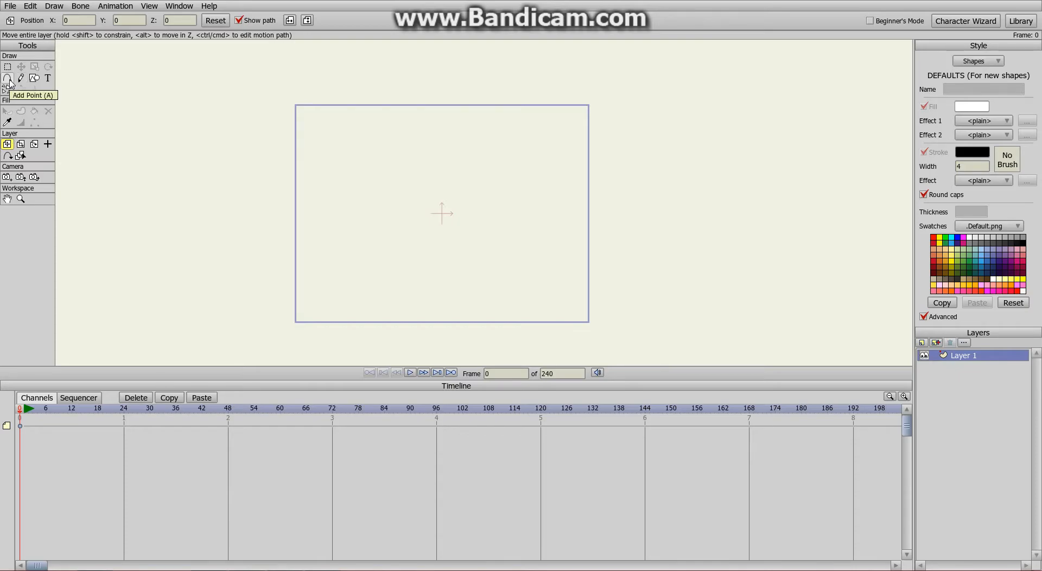
{"action": "left_click", "coordinate": [870, 21]}
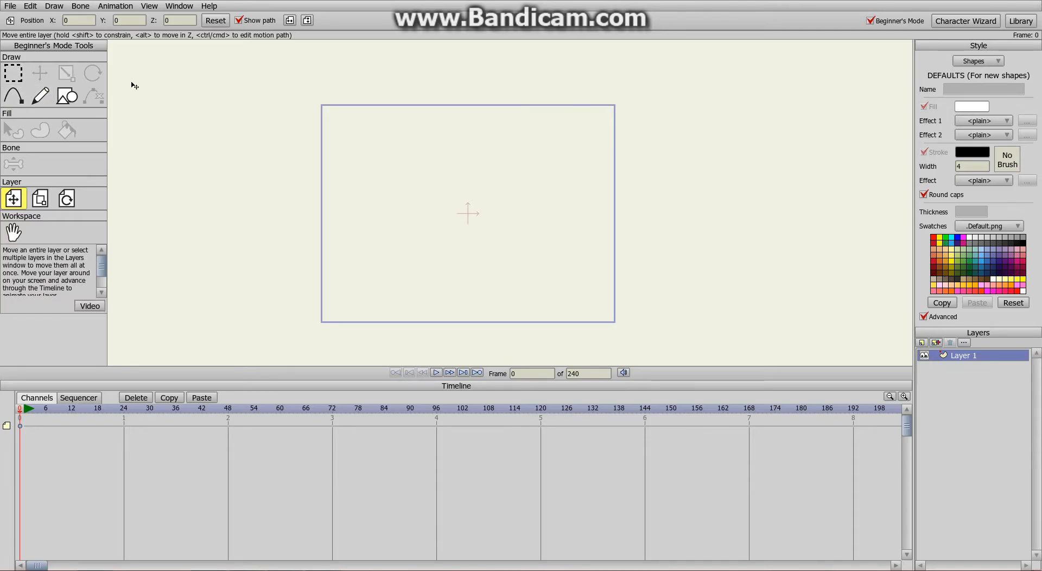
- Choose the Draw Shape tool and disable automatic filling of new shapes
{"action": "left_click", "coordinate": [67, 101]}
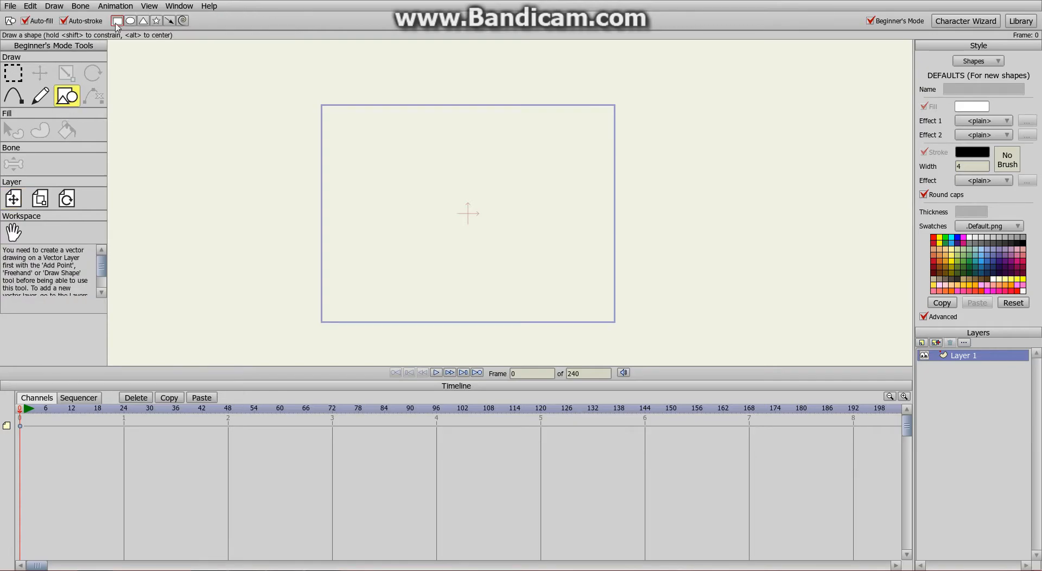
{"action": "left_click", "coordinate": [25, 21]}
{"action": "left_click_drag", "start_coordinate": [401, 168], "coordinate": [465, 168]}
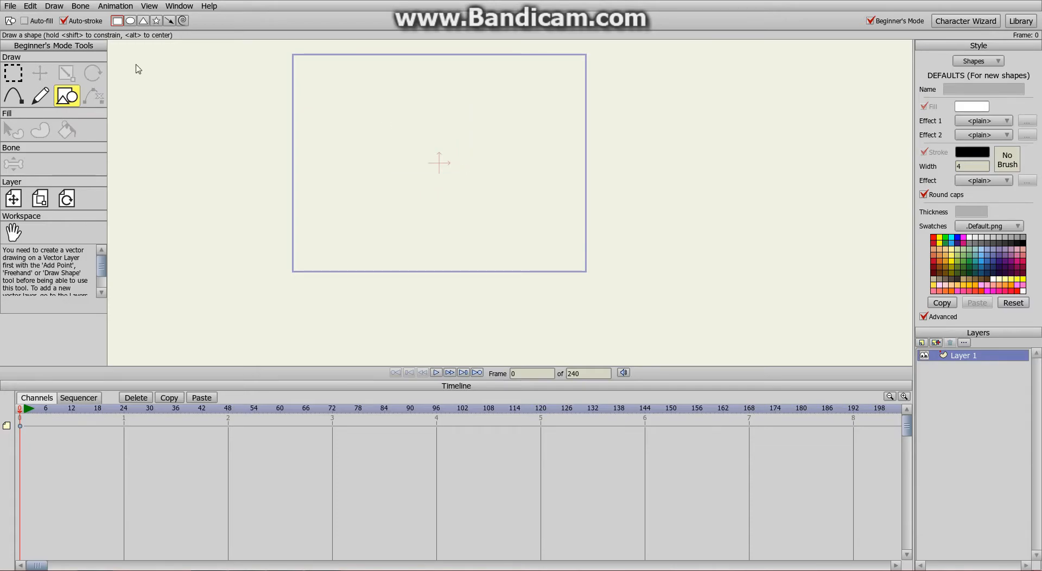
- With the Add Point tool, outline an open polygon of four straight segments inside the project frame, leaving a gap at its upper-right corner
{"action": "left_click", "coordinate": [17, 104]}
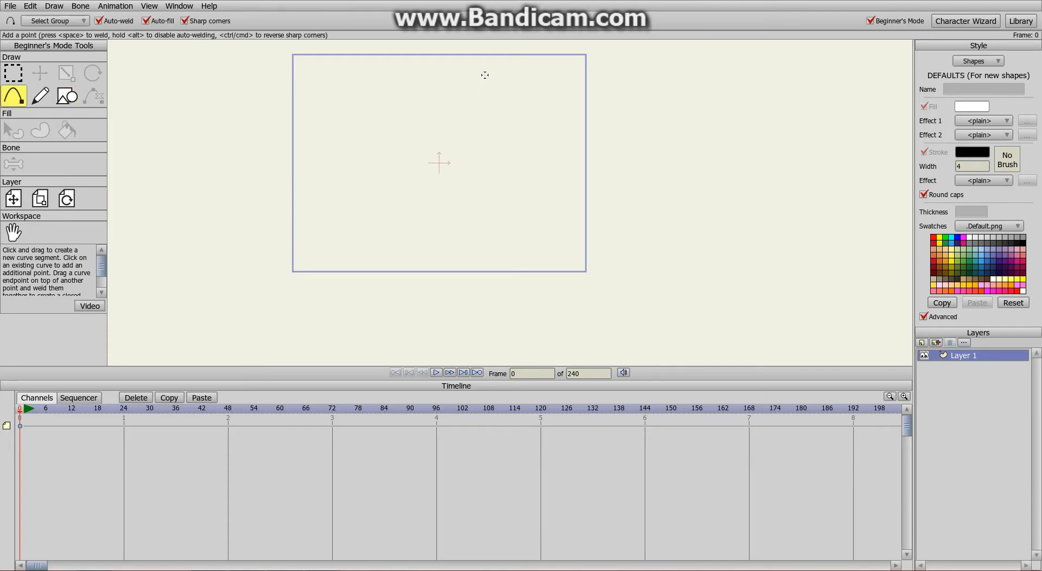
{"action": "mouse_move", "coordinate": [486, 74]}
{"action": "left_mouse_down"}
{"action": "mouse_move", "coordinate": [317, 121]}
{"action": "mouse_move", "coordinate": [337, 211]}
{"action": "mouse_move", "coordinate": [385, 232]}
{"action": "left_mouse_up"}
{"action": "left_click_drag", "start_coordinate": [462, 257], "coordinate": [523, 129]}
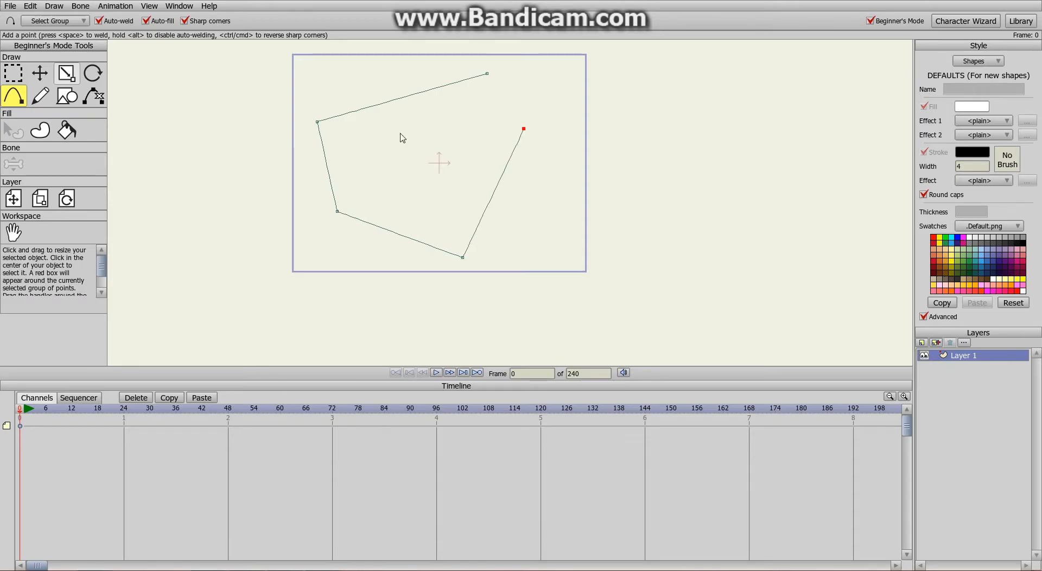
- Add two more open lines of two segments each, one inside the polygon outline and one beside it near the frame's right edge
{"action": "scroll", "coordinate": [444, 128], "scroll_direction": "up", "scroll_amount": 2}
{"action": "scroll", "coordinate": [401, 133], "scroll_direction": "down", "scroll_amount": 3}
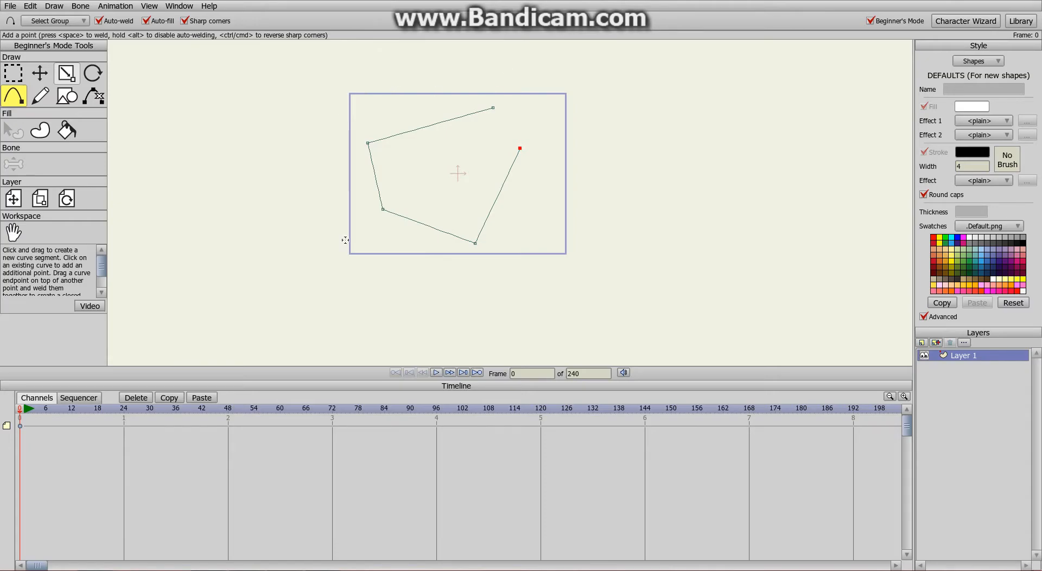
{"action": "scroll", "coordinate": [433, 121], "scroll_direction": "up", "scroll_amount": 2}
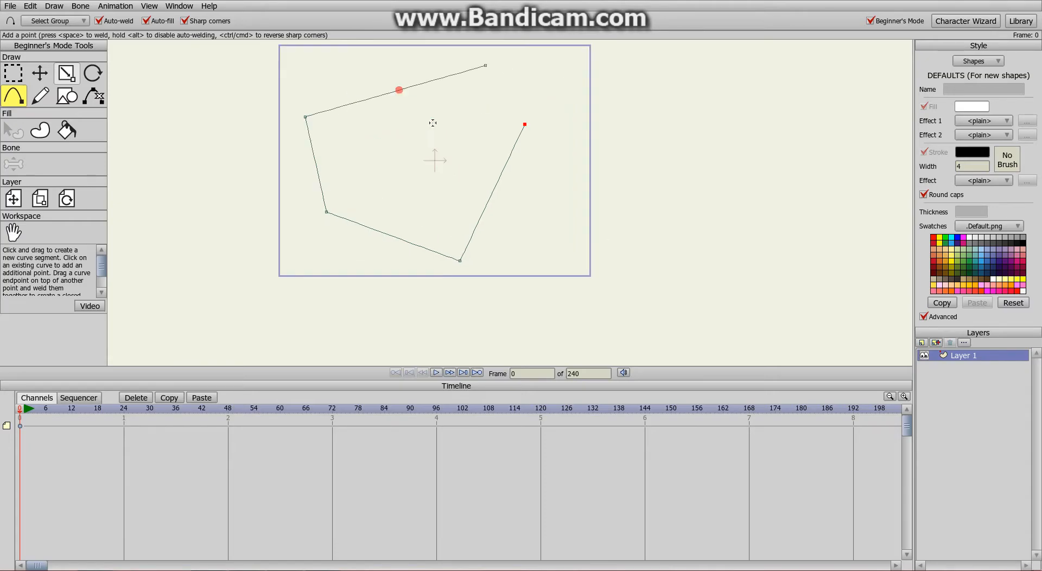
{"action": "scroll", "coordinate": [556, 126], "scroll_direction": "down", "scroll_amount": 1}
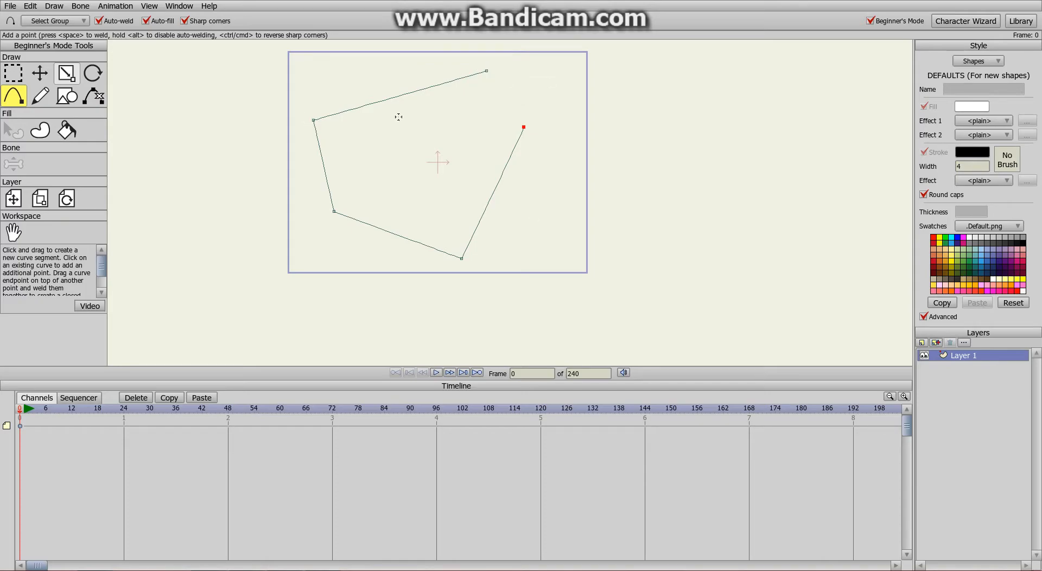
{"action": "mouse_move", "coordinate": [494, 116]}
{"action": "left_mouse_down"}
{"action": "mouse_move", "coordinate": [401, 153]}
{"action": "mouse_move", "coordinate": [432, 231]}
{"action": "left_mouse_up"}
{"action": "mouse_move", "coordinate": [523, 71]}
{"action": "left_mouse_down"}
{"action": "mouse_move", "coordinate": [577, 133]}
{"action": "mouse_move", "coordinate": [567, 239]}
{"action": "left_mouse_up"}
- Render a preview of the current frame and close it
{"action": "left_click", "coordinate": [12, 7]}
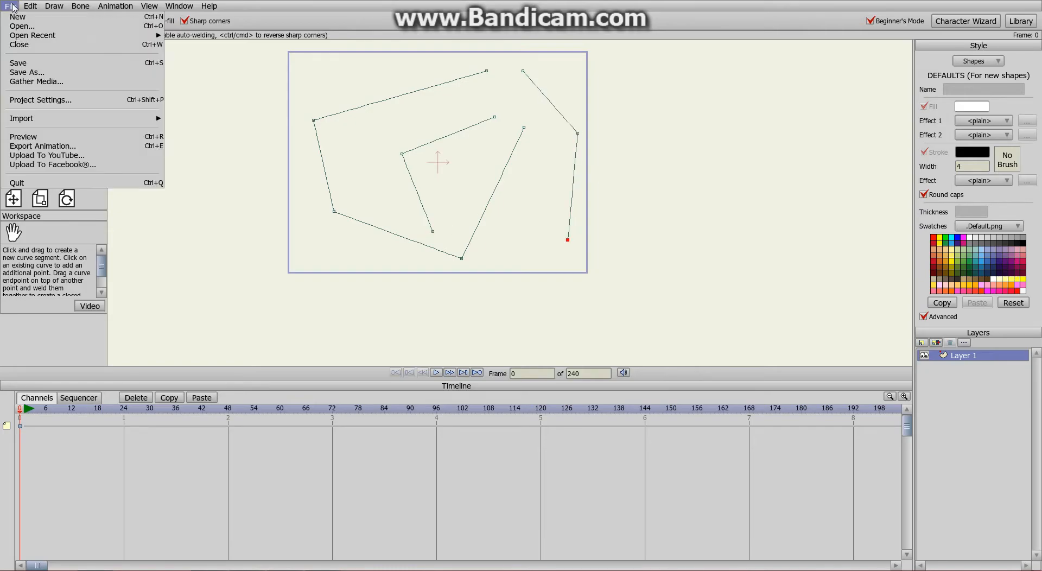
{"action": "left_click", "coordinate": [59, 137]}
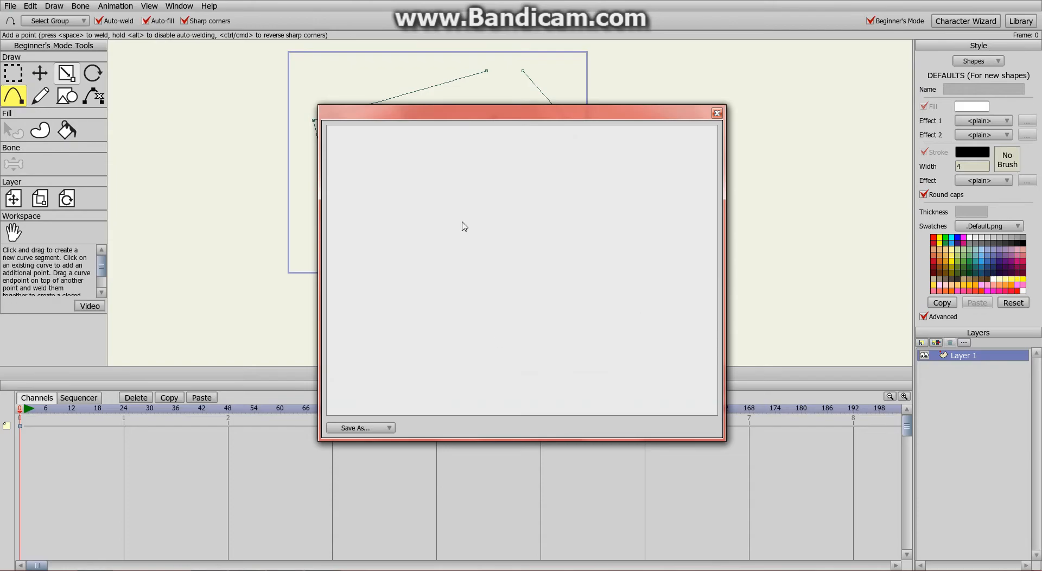
{"action": "left_click", "coordinate": [716, 113]}
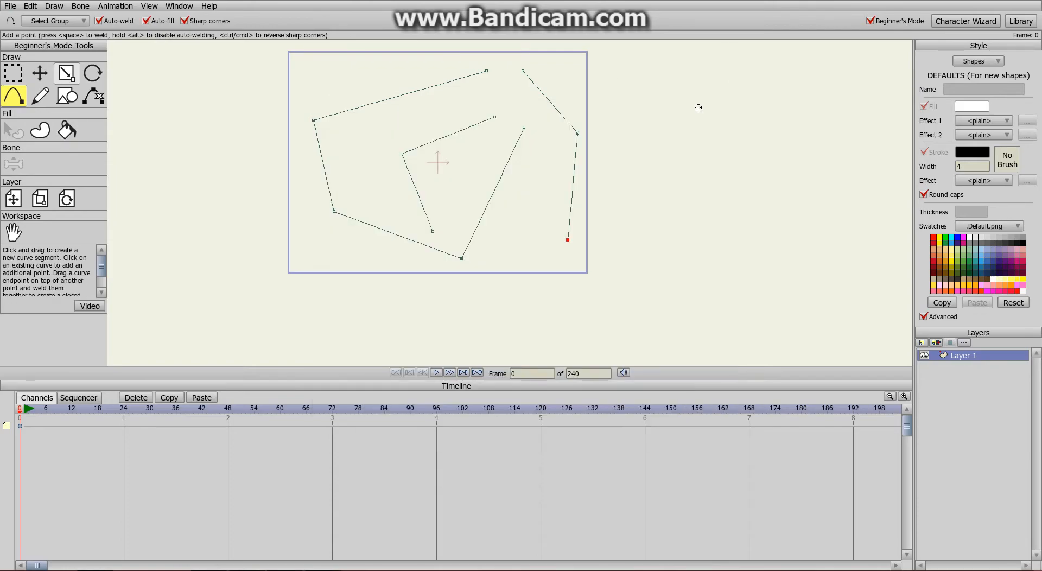
- Select all the points of the drawn lines and clear the selection again
{"action": "left_click", "coordinate": [13, 72]}
{"action": "left_click_drag", "start_coordinate": [268, 53], "coordinate": [607, 271]}
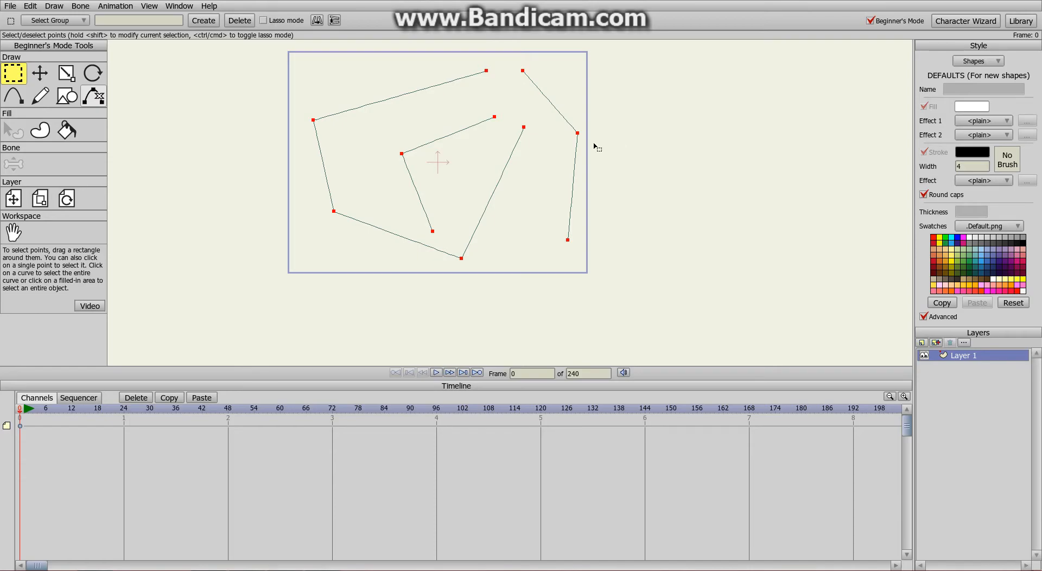
{"action": "left_click", "coordinate": [342, 101]}
- Examine one of the drawn line segments up close, then the whole drawing
{"action": "scroll", "coordinate": [505, 138], "scroll_direction": "up", "scroll_amount": 3}
{"action": "scroll", "coordinate": [344, 162], "scroll_direction": "up", "scroll_amount": 2}
{"action": "scroll", "coordinate": [617, 218], "scroll_direction": "down", "scroll_amount": 4}
{"action": "scroll", "coordinate": [511, 202], "scroll_direction": "up", "scroll_amount": 6}
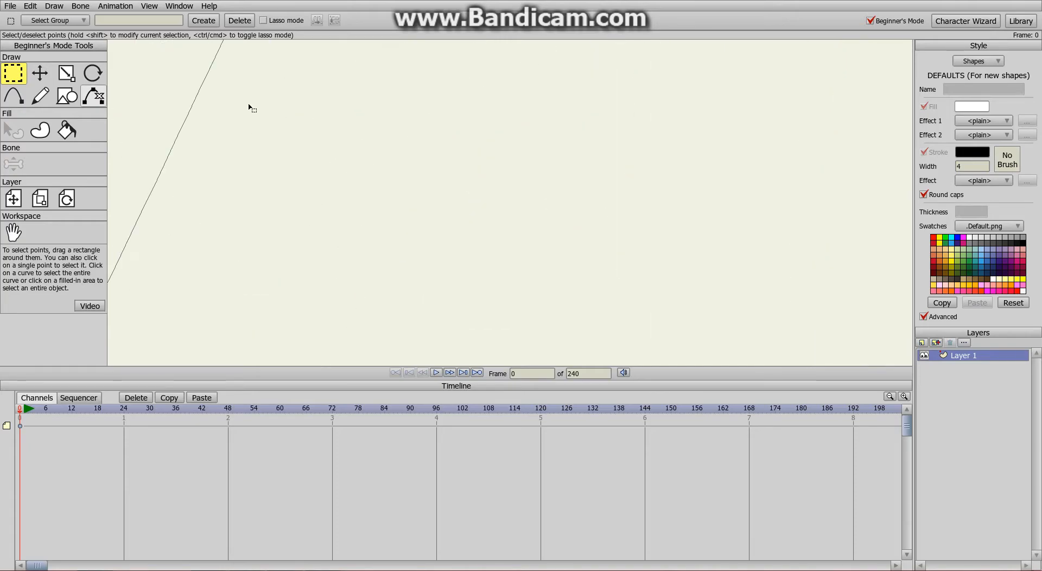
{"action": "left_click_drag", "start_coordinate": [206, 101], "coordinate": [849, 213]}
{"action": "left_click_drag", "start_coordinate": [850, 270], "coordinate": [575, 253]}
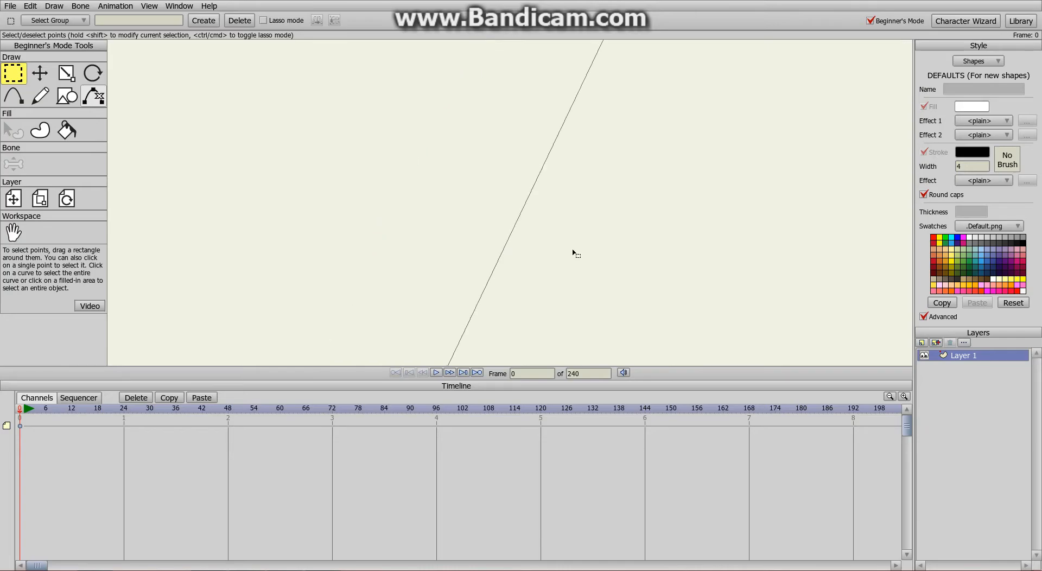
{"action": "left_click_drag", "start_coordinate": [521, 210], "coordinate": [678, 181]}
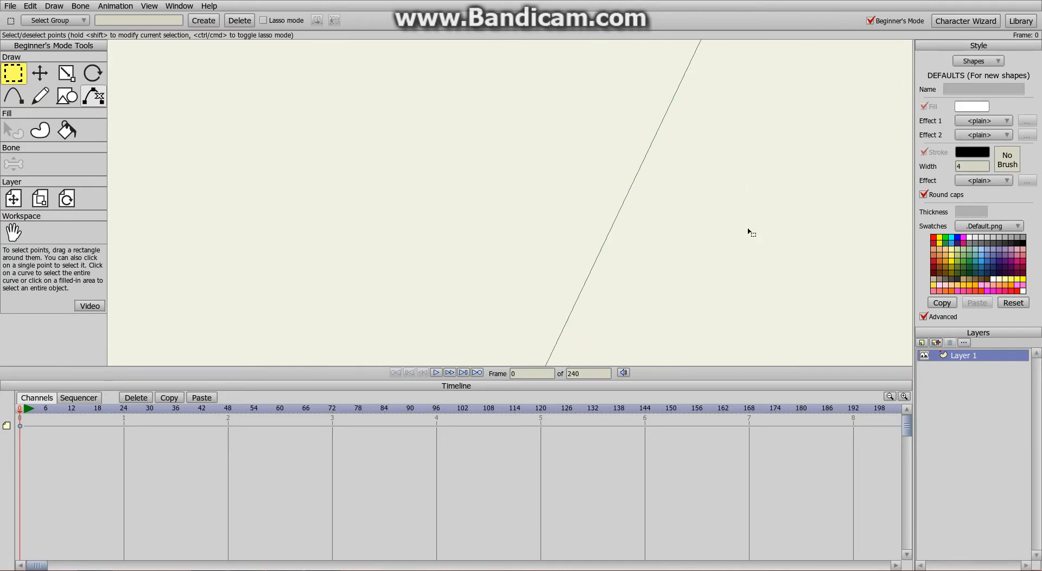
{"action": "left_click_drag", "start_coordinate": [825, 201], "coordinate": [659, 220]}
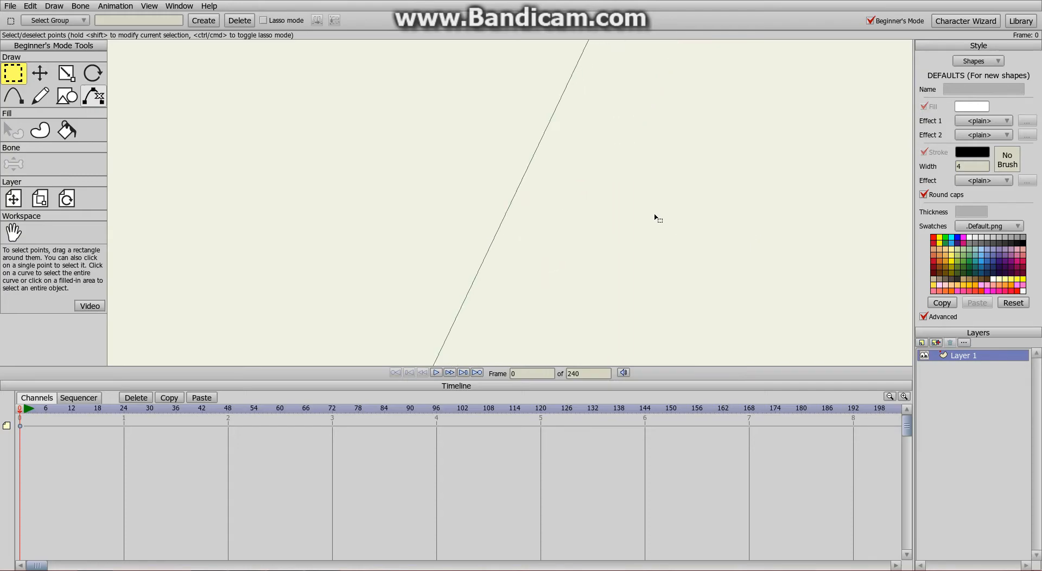
{"action": "scroll", "coordinate": [657, 217], "scroll_direction": "down", "scroll_amount": 8}
{"action": "scroll", "coordinate": [657, 217], "scroll_direction": "up", "scroll_amount": 8}
{"action": "scroll", "coordinate": [658, 219], "scroll_direction": "down", "scroll_amount": 1}
{"action": "scroll", "coordinate": [658, 219], "scroll_direction": "up", "scroll_amount": 1}
{"action": "scroll", "coordinate": [658, 219], "scroll_direction": "down", "scroll_amount": 7}
{"action": "scroll", "coordinate": [658, 220], "scroll_direction": "up", "scroll_amount": 2}
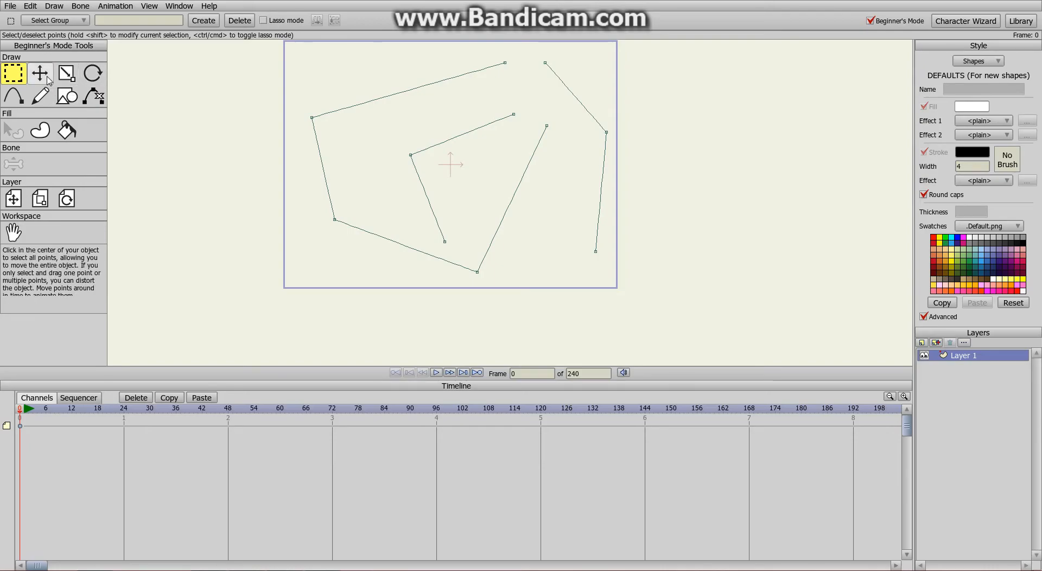
- Select all the points of the drawn lines and move them slightly up and to the left
{"action": "scroll", "coordinate": [310, 76], "scroll_direction": "down", "scroll_amount": 1}
{"action": "mouse_move", "coordinate": [324, 75]}
{"action": "left_mouse_down"}
{"action": "mouse_move", "coordinate": [516, 207]}
{"action": "mouse_move", "coordinate": [672, 270]}
{"action": "mouse_move", "coordinate": [672, 296]}
{"action": "left_mouse_up"}
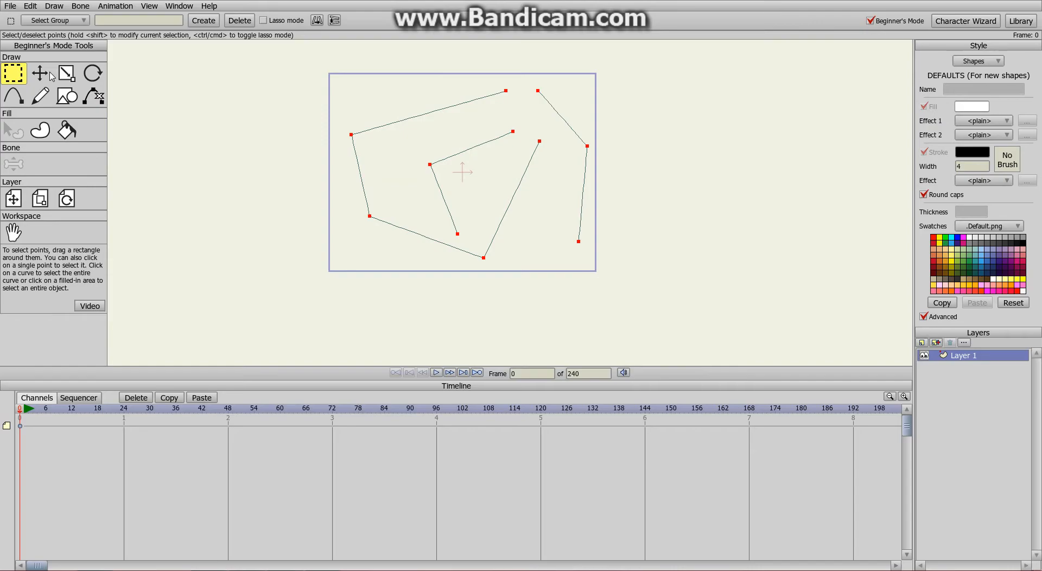
{"action": "left_click", "coordinate": [51, 76]}
{"action": "mouse_move", "coordinate": [496, 205]}
{"action": "left_mouse_down"}
{"action": "mouse_move", "coordinate": [432, 203]}
{"action": "mouse_move", "coordinate": [492, 205]}
{"action": "left_mouse_up"}
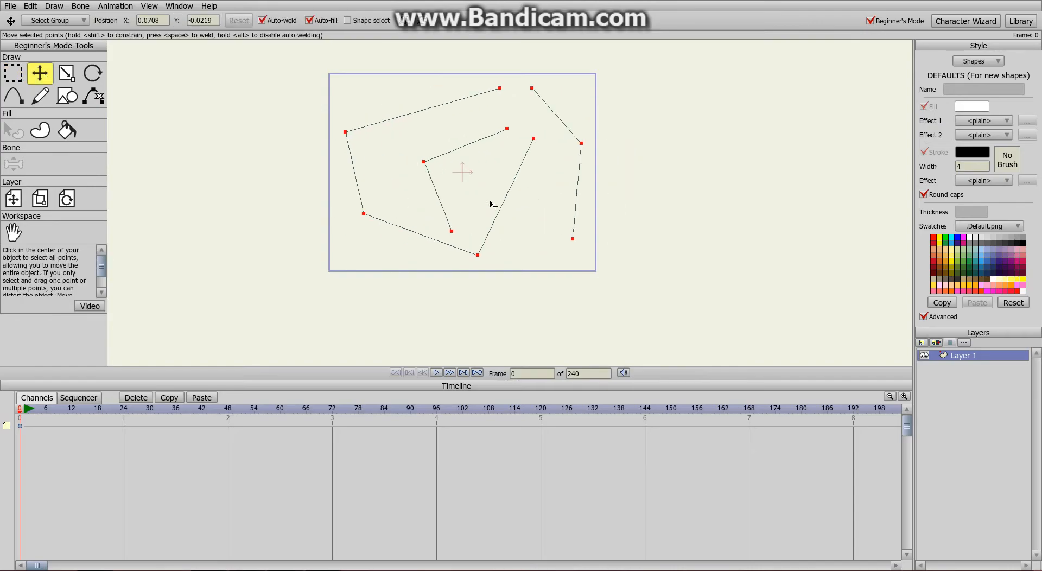
- Scale all the selected points down uniformly and rotate them slightly clockwise
{"action": "left_click", "coordinate": [66, 73]}
{"action": "left_click_drag", "start_coordinate": [542, 246], "coordinate": [407, 135]}
{"action": "left_click", "coordinate": [93, 73]}
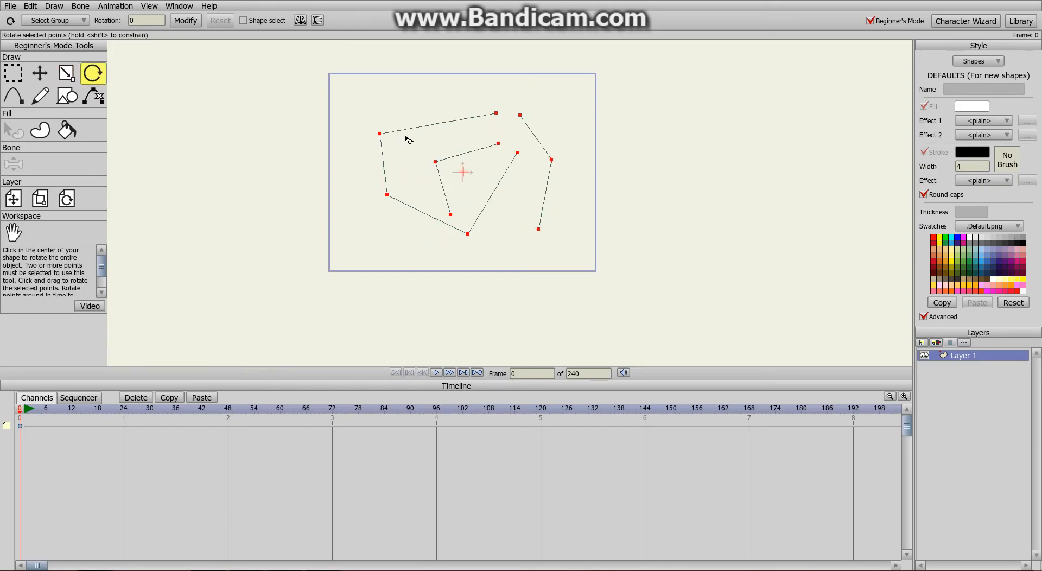
{"action": "scroll", "coordinate": [473, 141], "scroll_direction": "down", "scroll_amount": 1}
{"action": "scroll", "coordinate": [472, 141], "scroll_direction": "up", "scroll_amount": 3}
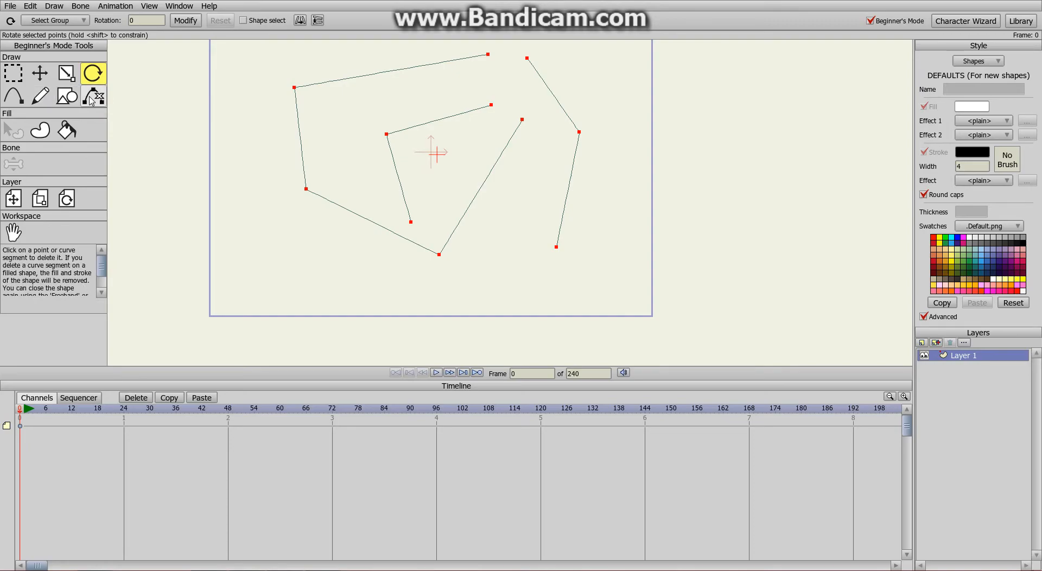
{"action": "left_click", "coordinate": [258, 132]}
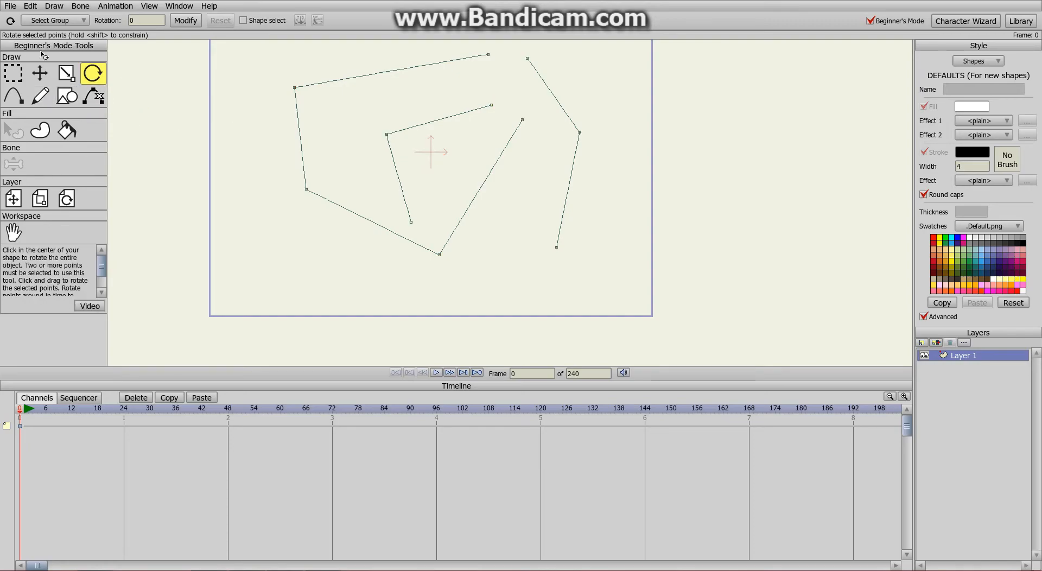
{"action": "left_click", "coordinate": [21, 77]}
{"action": "scroll", "coordinate": [500, 102], "scroll_direction": "down", "scroll_amount": 4}
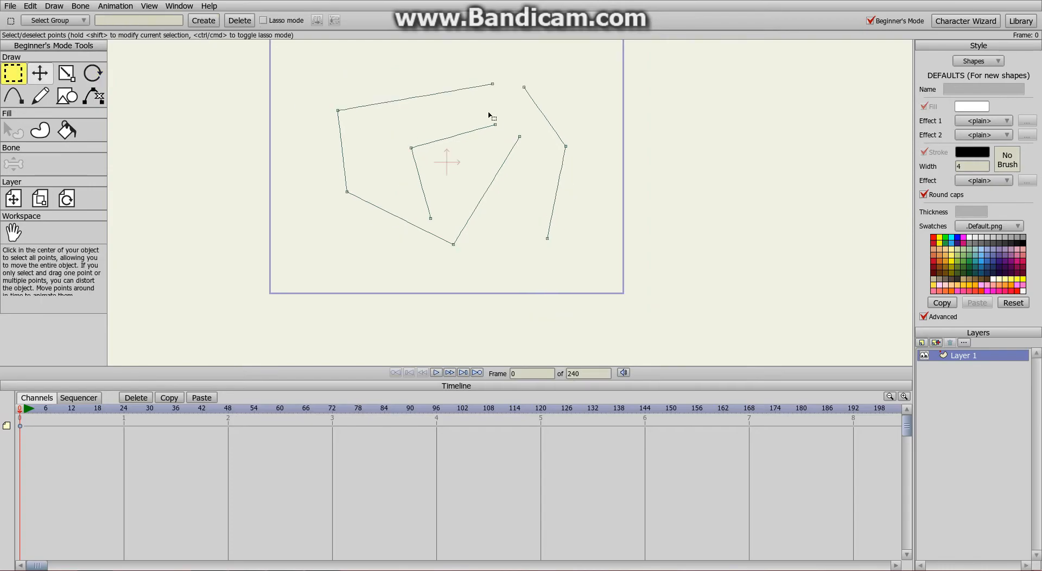
{"action": "scroll", "coordinate": [535, 133], "scroll_direction": "up", "scroll_amount": 4}
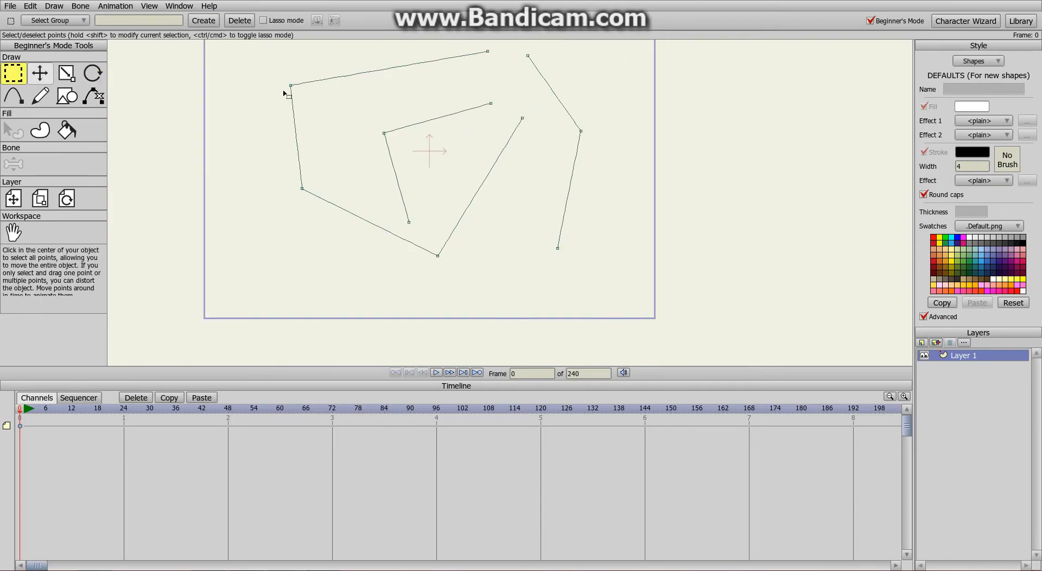
{"action": "left_click", "coordinate": [5, 94]}
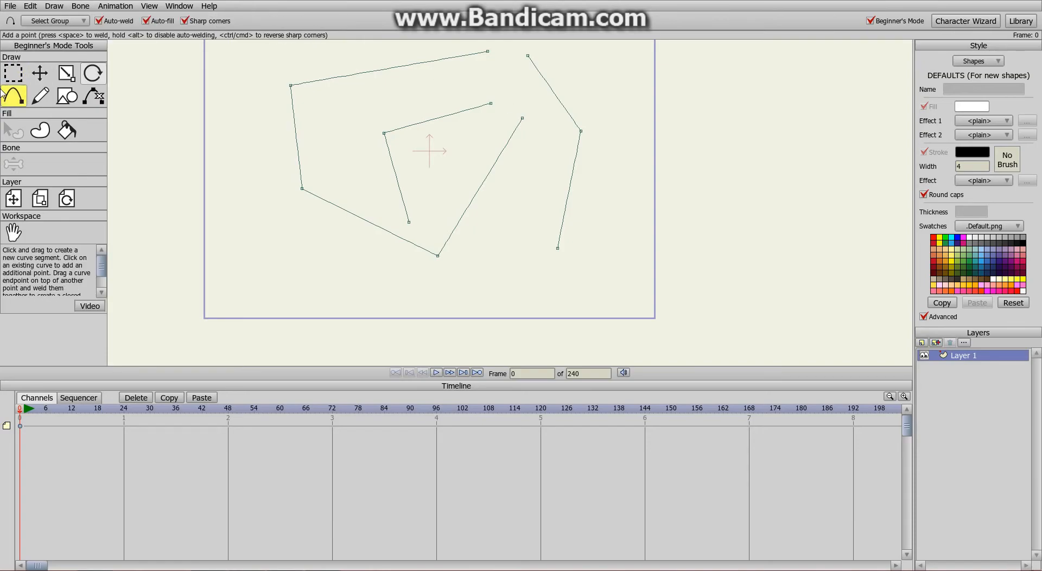
- Select all the points of the drawn lines and create a shape from their edges
{"action": "left_click", "coordinate": [13, 73]}
{"action": "scroll", "coordinate": [379, 82], "scroll_direction": "down", "scroll_amount": 2}
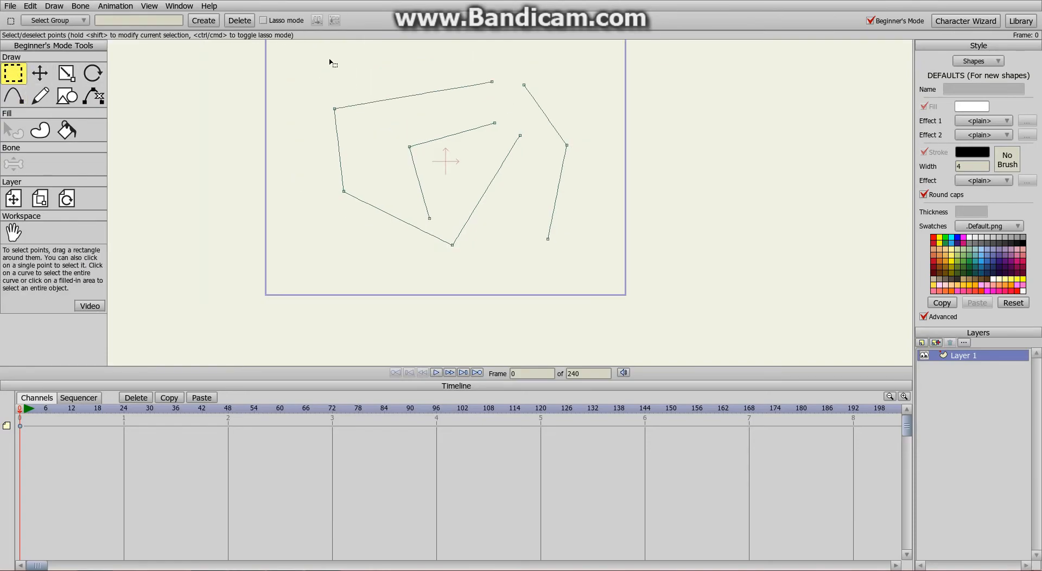
{"action": "left_click_drag", "start_coordinate": [337, 96], "coordinate": [600, 263]}
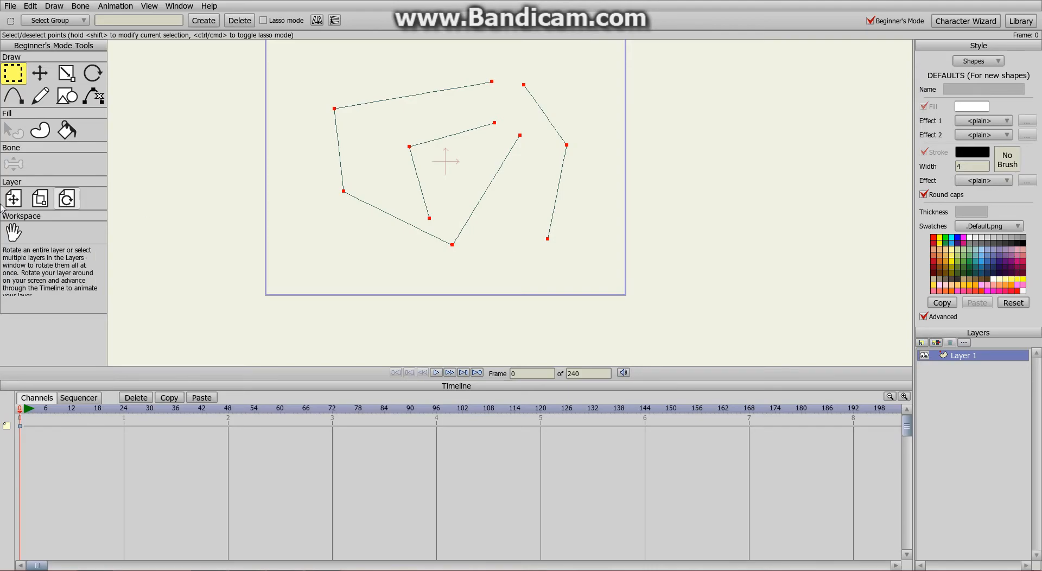
{"action": "left_click", "coordinate": [46, 134]}
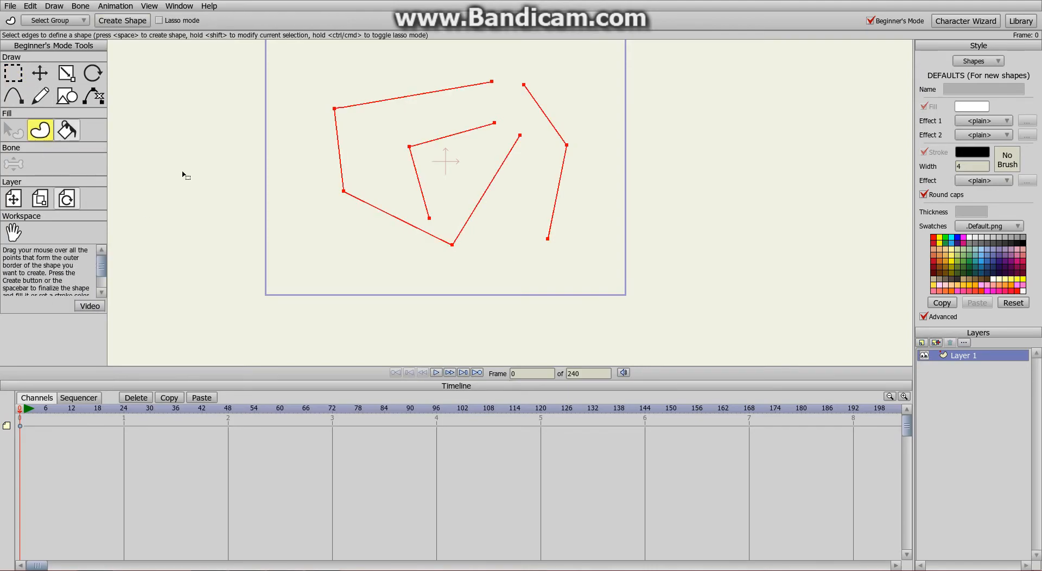
{"action": "left_click", "coordinate": [123, 20]}
- Examine the stroked lines up close and as a whole drawing, switching to shape selection along the way
{"action": "scroll", "coordinate": [480, 114], "scroll_direction": "up", "scroll_amount": 7}
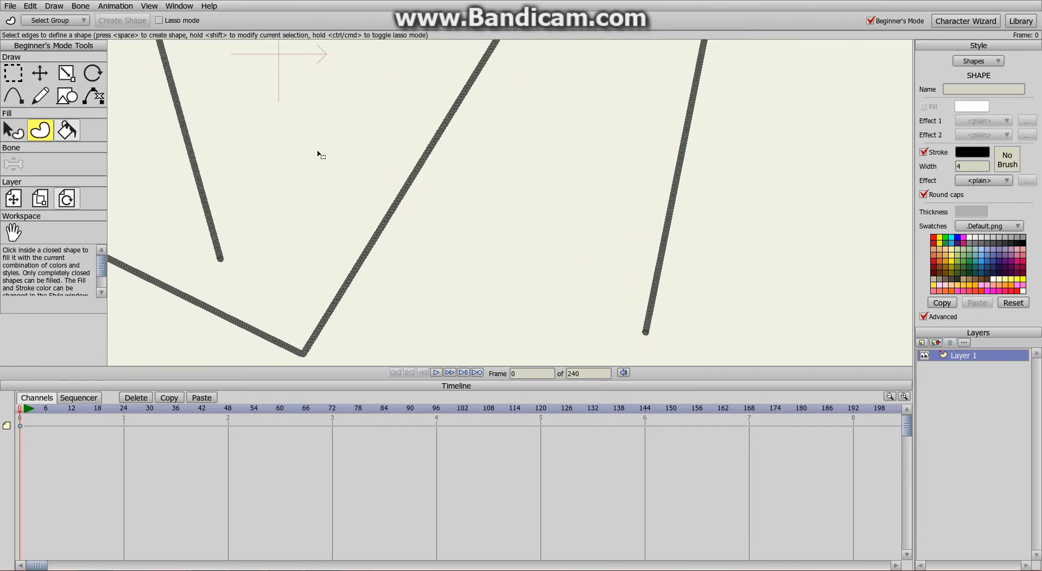
{"action": "scroll", "coordinate": [320, 154], "scroll_direction": "up", "scroll_amount": 8}
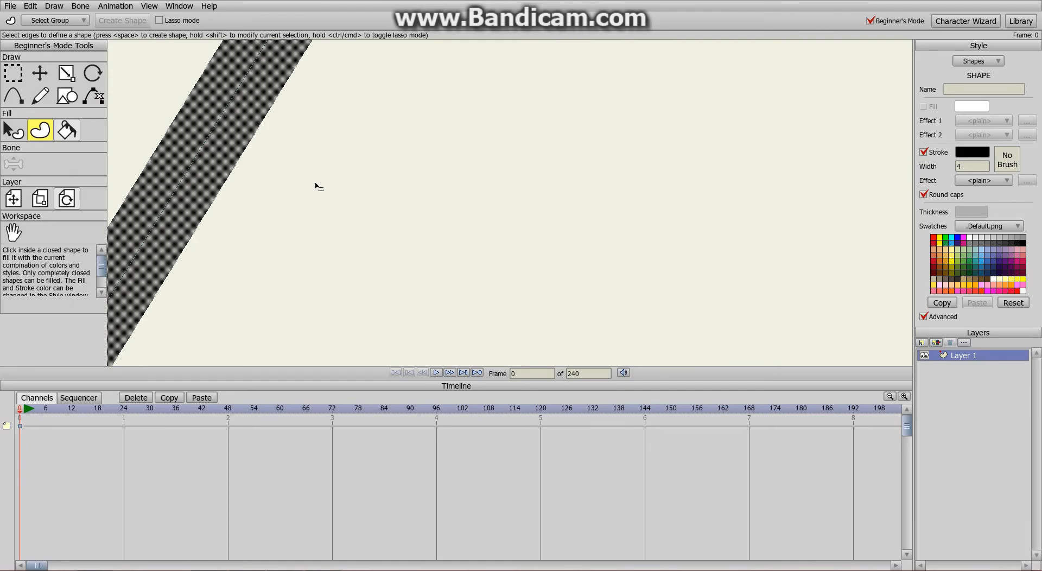
{"action": "scroll", "coordinate": [318, 187], "scroll_direction": "up", "scroll_amount": 6}
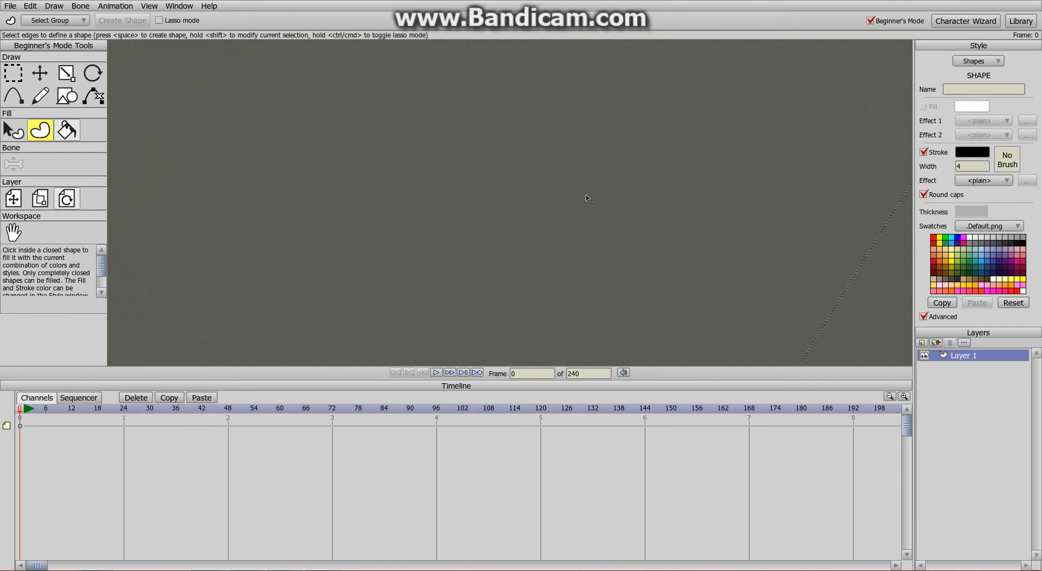
{"action": "scroll", "coordinate": [588, 199], "scroll_direction": "down", "scroll_amount": 20}
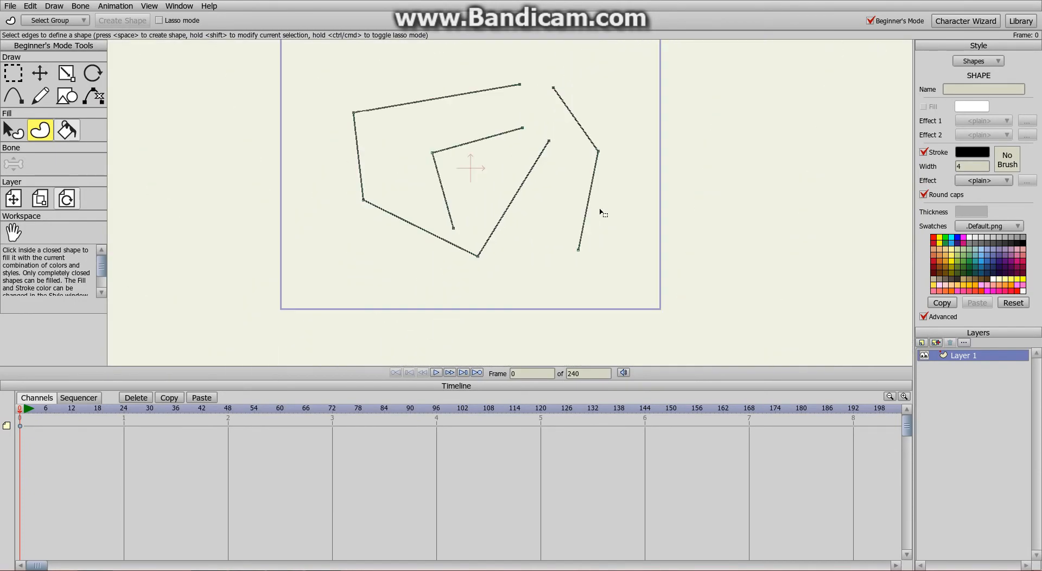
{"action": "scroll", "coordinate": [600, 211], "scroll_direction": "up", "scroll_amount": 3}
{"action": "scroll", "coordinate": [316, 158], "scroll_direction": "down", "scroll_amount": 3}
{"action": "key", "text": "q"}
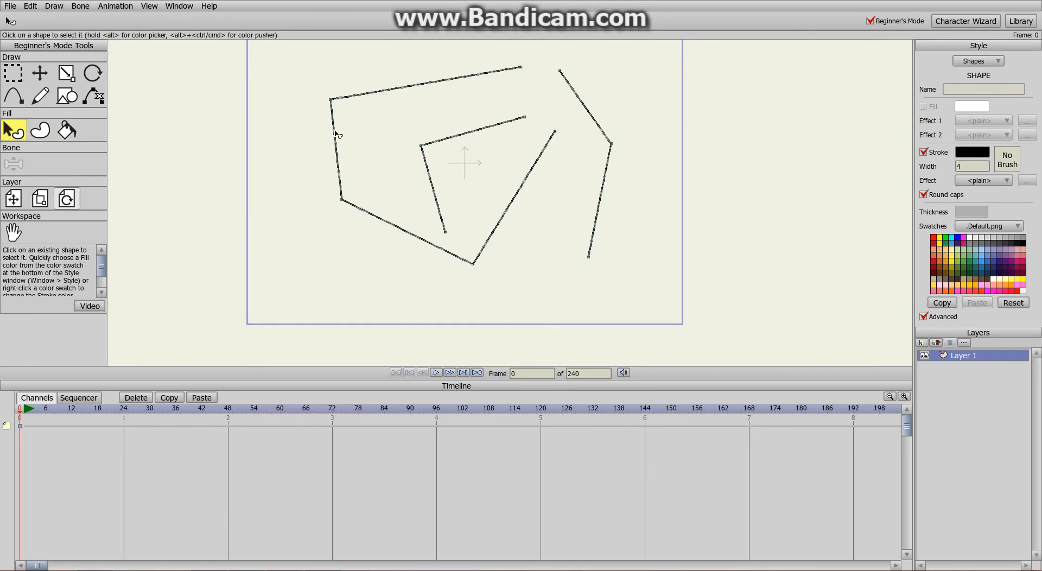
{"action": "scroll", "coordinate": [502, 201], "scroll_direction": "up", "scroll_amount": 3}
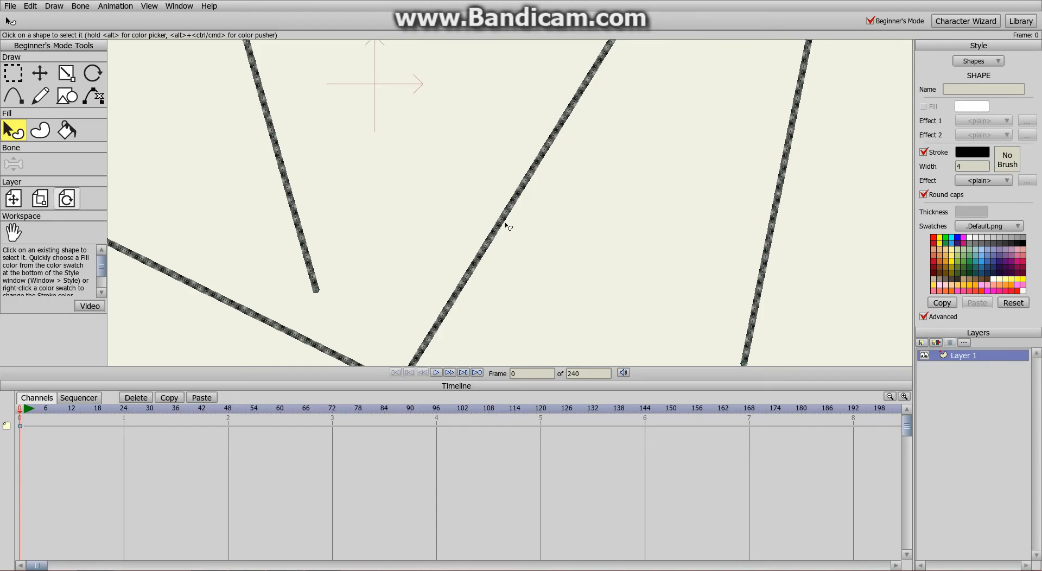
- Turn off Beginner's Mode to show the full tool set and activate the Eyedropper
{"action": "left_click", "coordinate": [871, 21]}
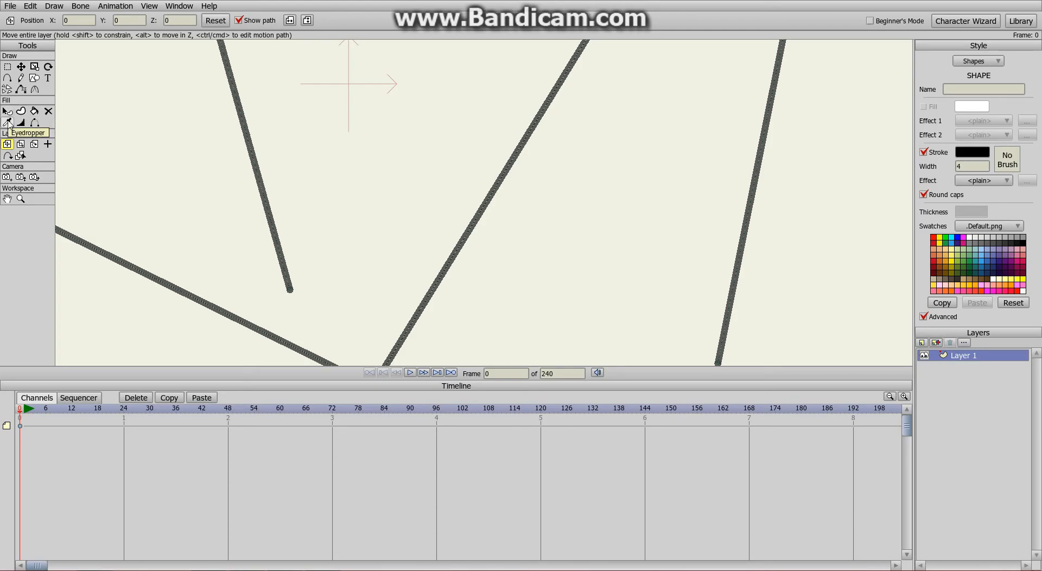
{"action": "left_click", "coordinate": [7, 123]}
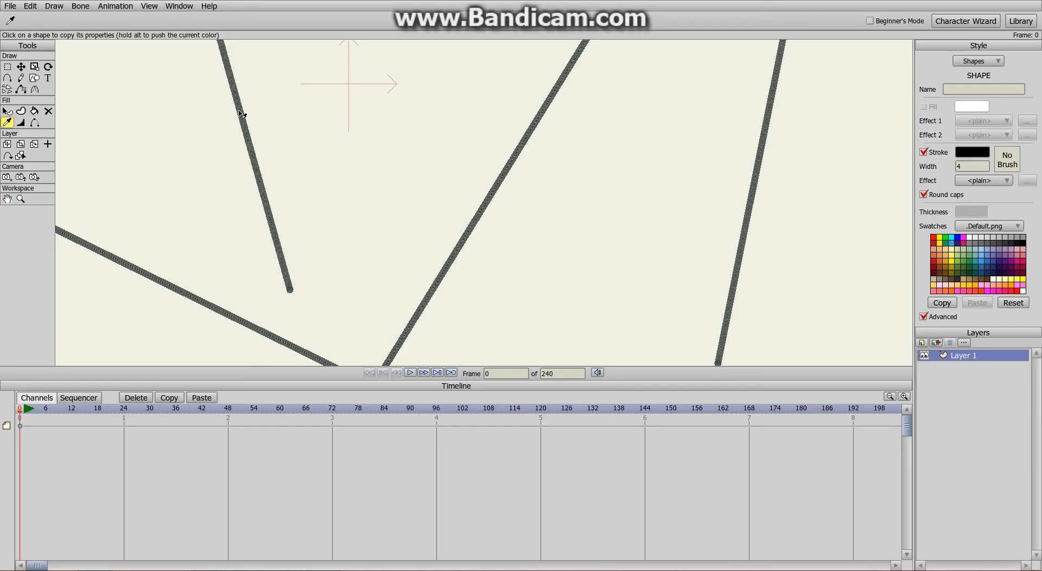
- Widen the stroke at the lowest corner point of the large outer line to about 18.5 using the line width tool
{"action": "left_click", "coordinate": [20, 123]}
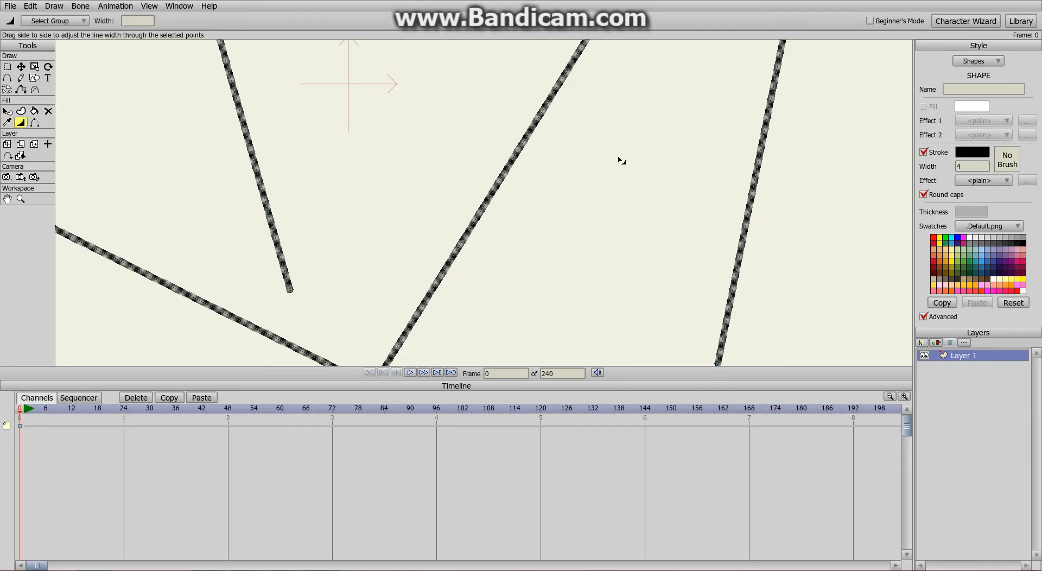
{"action": "scroll", "coordinate": [508, 169], "scroll_direction": "down", "scroll_amount": 3}
{"action": "scroll", "coordinate": [506, 169], "scroll_direction": "up", "scroll_amount": 2}
{"action": "scroll", "coordinate": [604, 198], "scroll_direction": "down", "scroll_amount": 1}
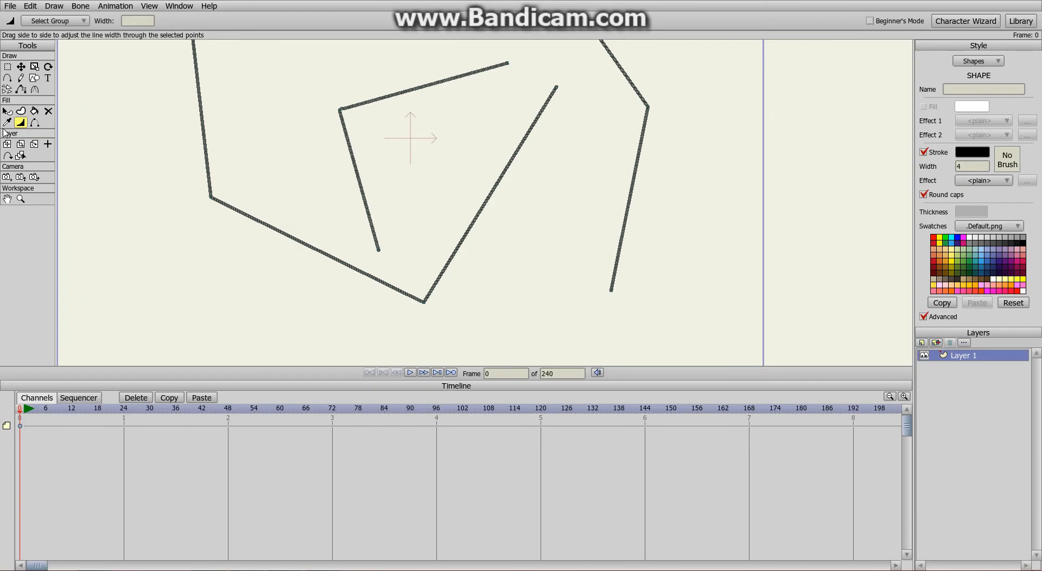
{"action": "left_click", "coordinate": [463, 140]}
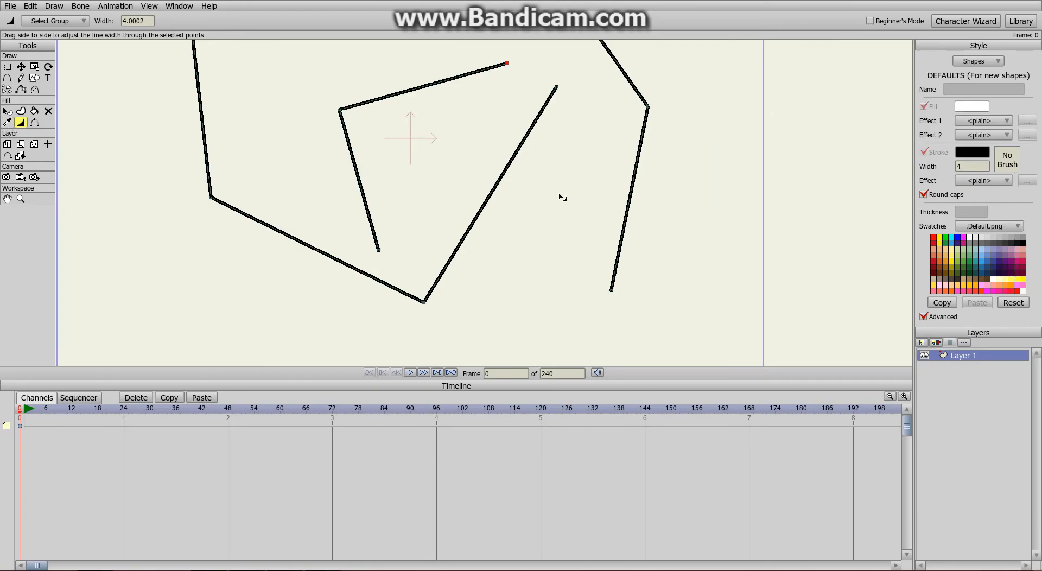
{"action": "mouse_move", "coordinate": [424, 304]}
{"action": "left_mouse_down"}
{"action": "mouse_move", "coordinate": [375, 288]}
{"action": "mouse_move", "coordinate": [558, 345]}
{"action": "mouse_move", "coordinate": [353, 296]}
{"action": "mouse_move", "coordinate": [415, 274]}
{"action": "mouse_move", "coordinate": [551, 268]}
{"action": "left_mouse_up"}
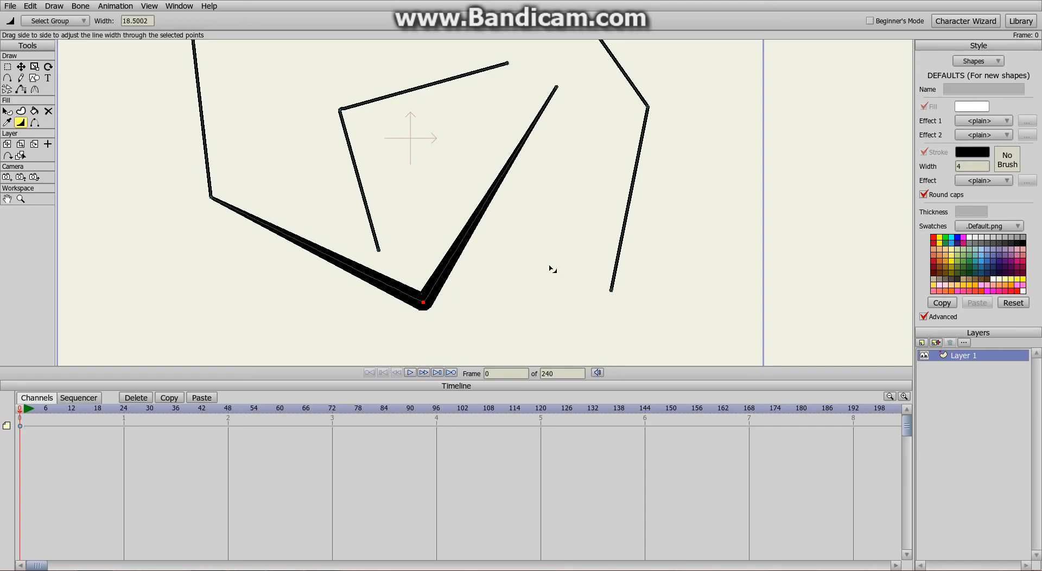
- Render a preview of the current frame to check the tapered stroke, and close the preview
{"action": "scroll", "coordinate": [533, 199], "scroll_direction": "down", "scroll_amount": 5}
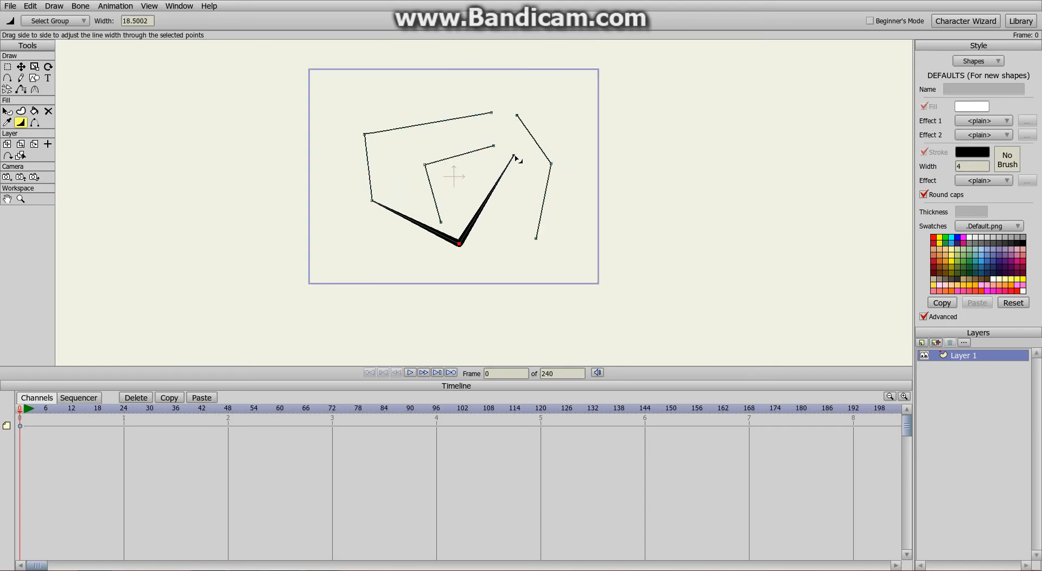
{"action": "left_click", "coordinate": [10, 5]}
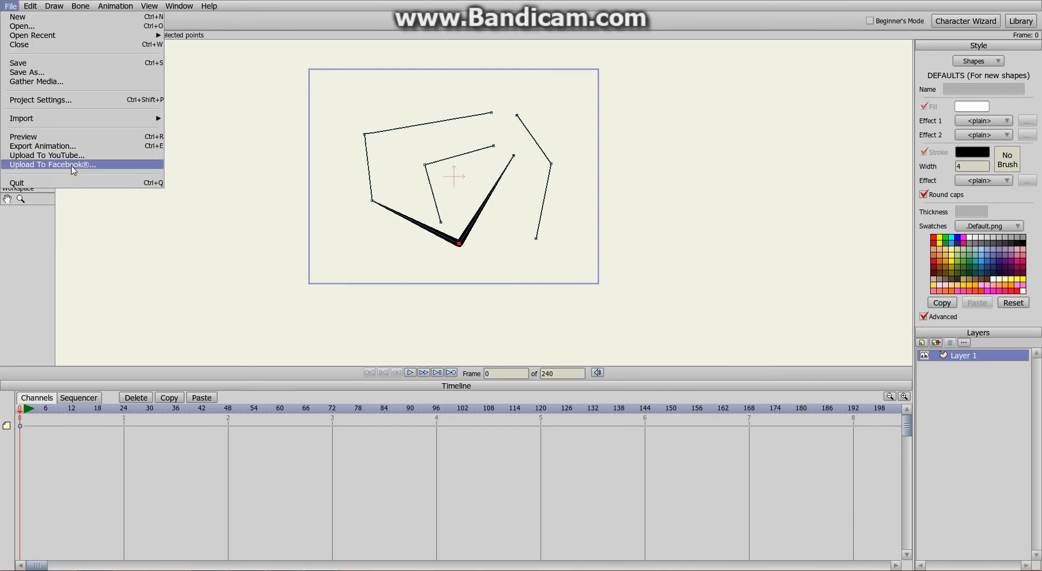
{"action": "left_click", "coordinate": [60, 139]}
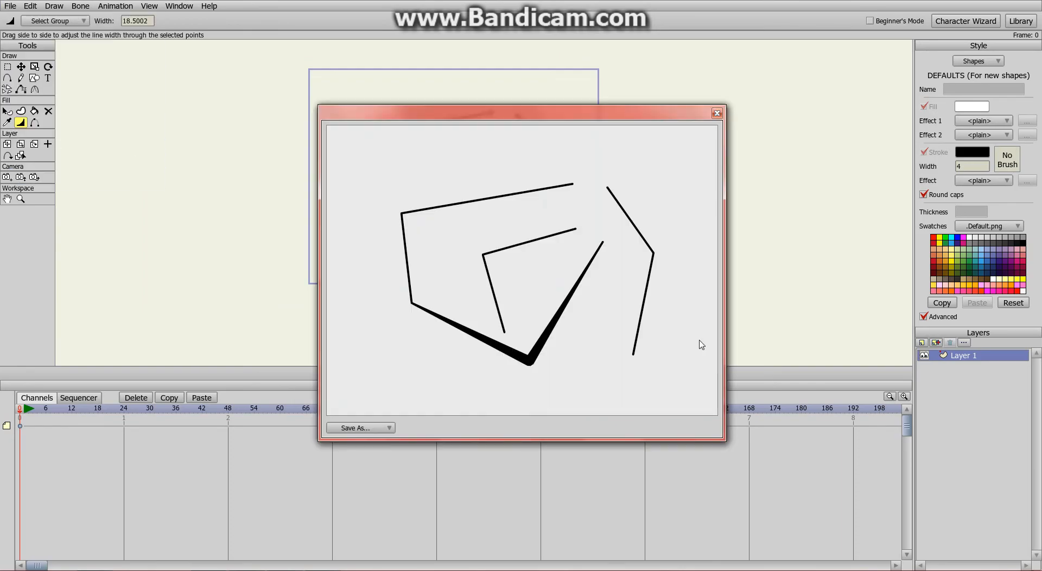
{"action": "left_click", "coordinate": [717, 113]}
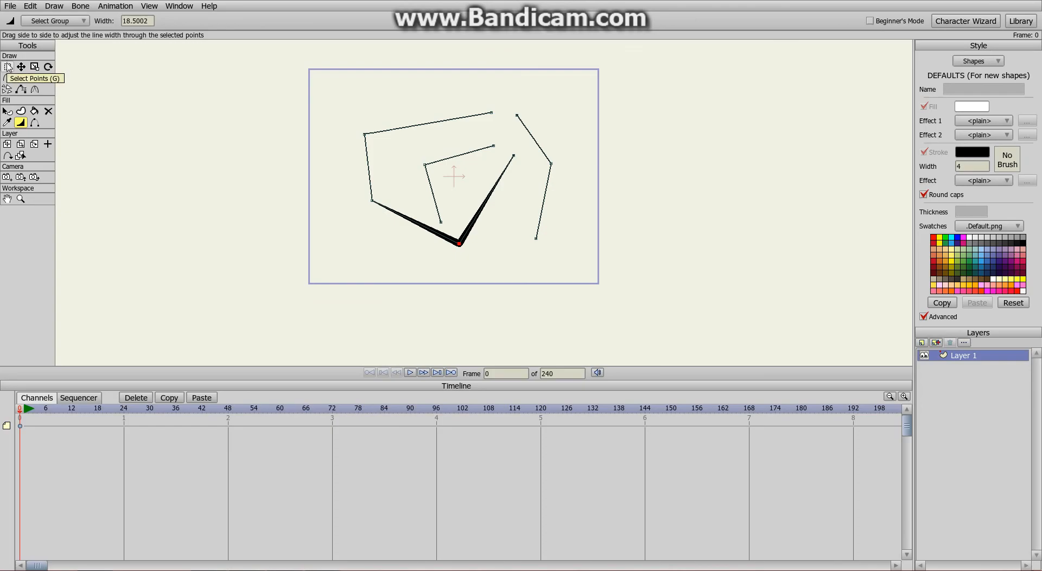
- Activate the Select Points tool for working on the drawn lines
{"action": "scroll", "coordinate": [607, 261], "scroll_direction": "down", "scroll_amount": 2}
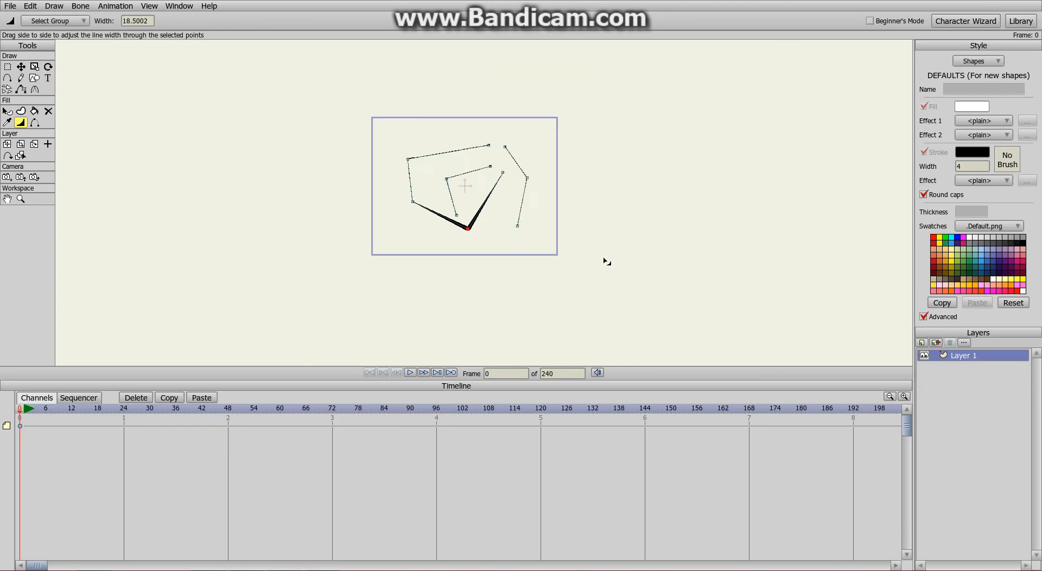
{"action": "scroll", "coordinate": [521, 226], "scroll_direction": "up", "scroll_amount": 5}
{"action": "scroll", "coordinate": [459, 171], "scroll_direction": "down", "scroll_amount": 2}
{"action": "scroll", "coordinate": [470, 168], "scroll_direction": "up", "scroll_amount": 4}
{"action": "scroll", "coordinate": [444, 127], "scroll_direction": "down", "scroll_amount": 3}
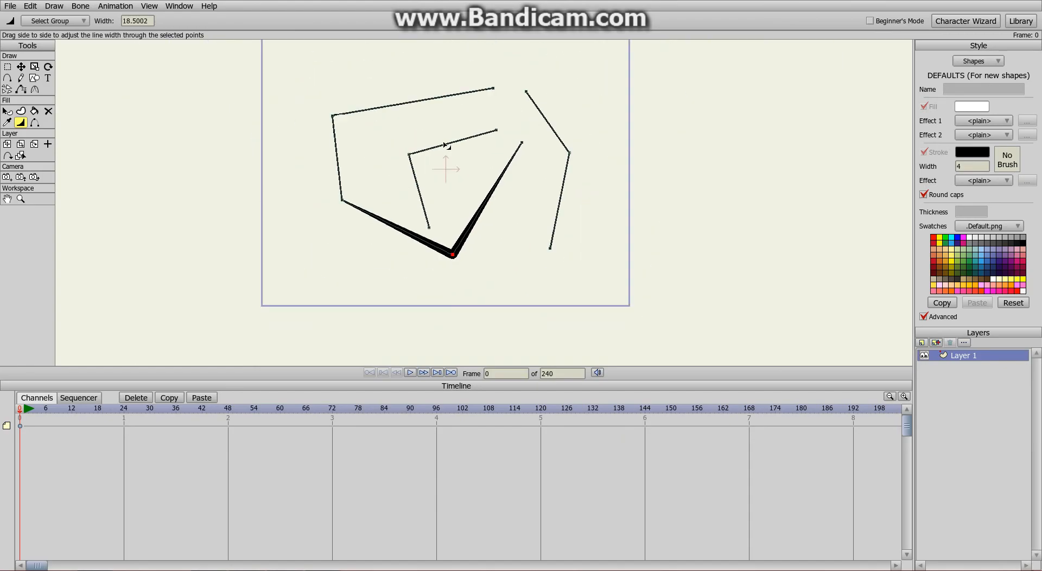
{"action": "scroll", "coordinate": [443, 144], "scroll_direction": "up", "scroll_amount": 1}
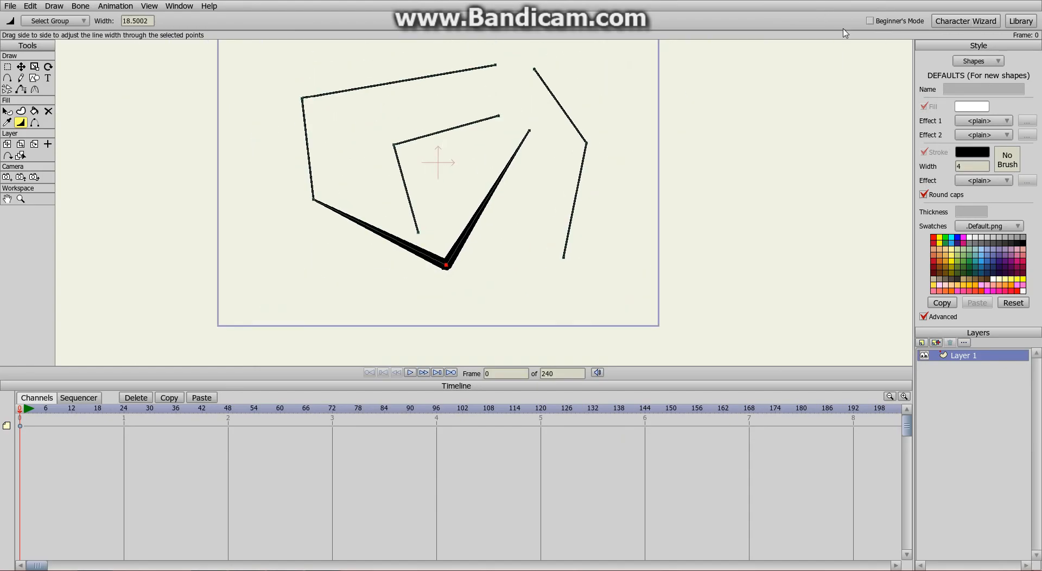
{"action": "left_click", "coordinate": [7, 66]}
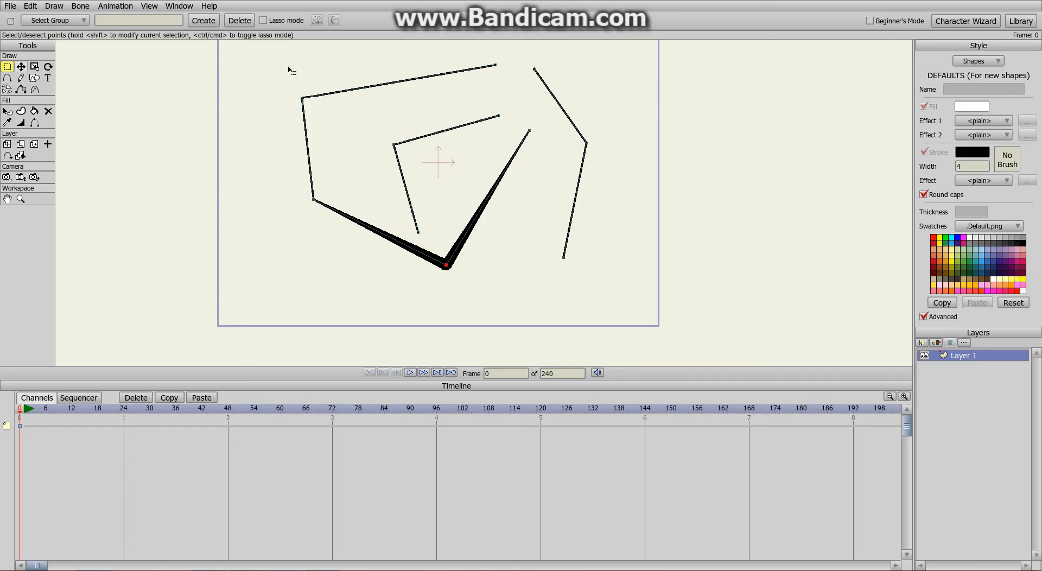